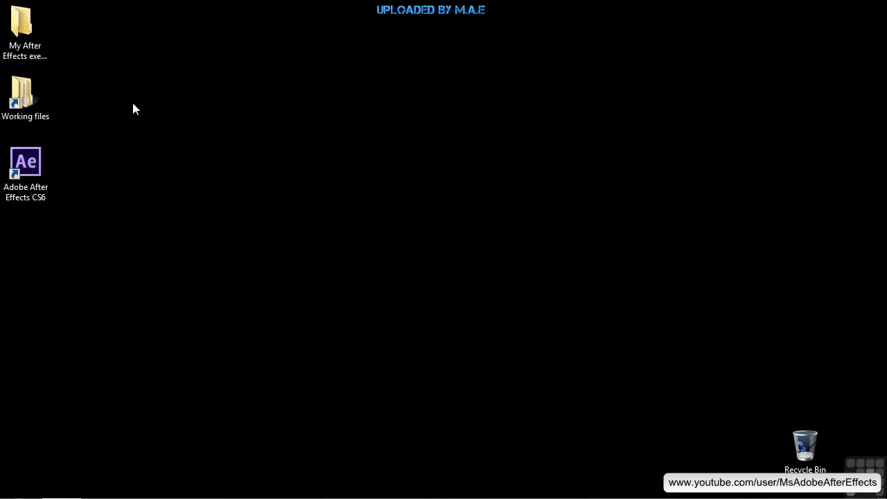
Step: Open the project 1801-camera-set-up.aep from the After Effects projects folder inside Working files
double_click(40, 97)
double_click(463, 119)
scroll(456, 152, down, 12)
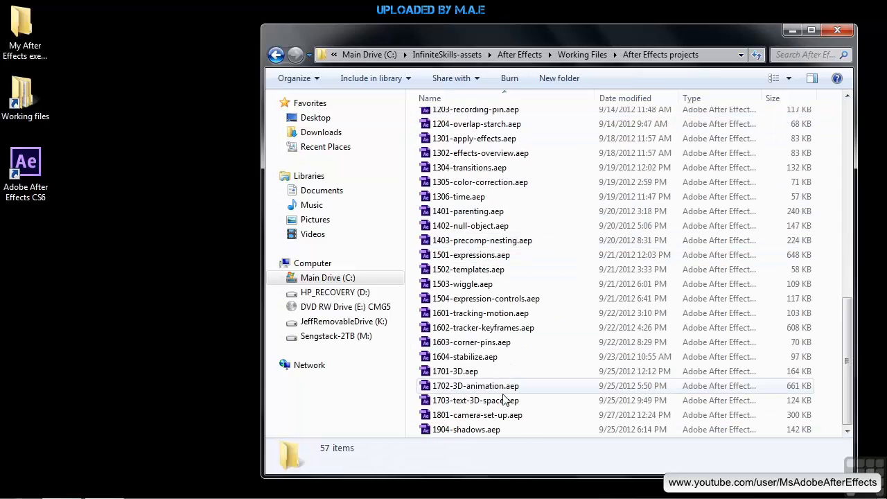
click(465, 418)
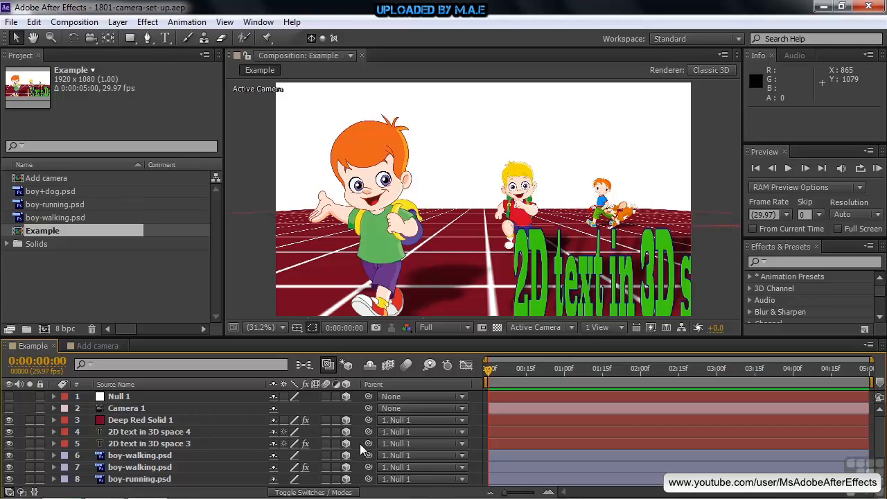
Step: Make the Null 1 layer visible and move it along all three axes to position 908.7, 533.6, 430.6
click(9, 397)
click(119, 396)
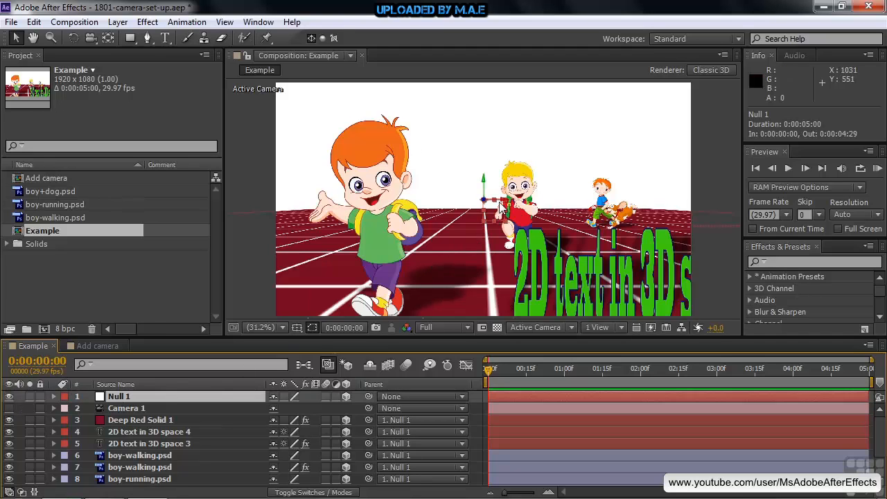
mouse_move(503, 203)
mouse_down()
mouse_move(565, 206)
mouse_move(487, 206)
mouse_up()
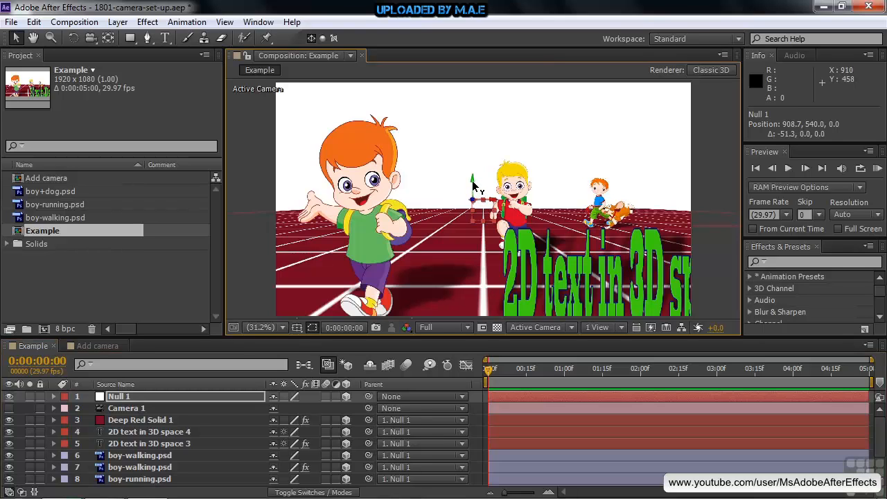
drag(473, 183, 482, 367)
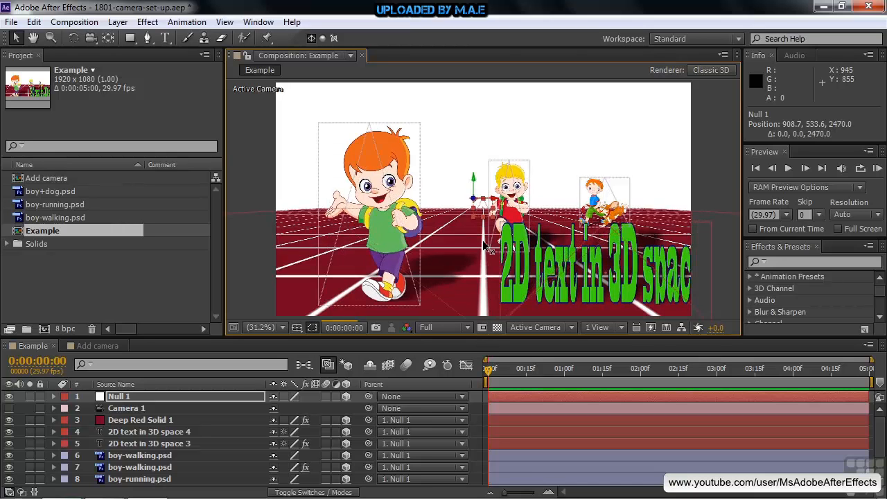
mouse_move(479, 197)
mouse_down()
mouse_move(473, 115)
mouse_move(478, 228)
mouse_move(483, 205)
mouse_up()
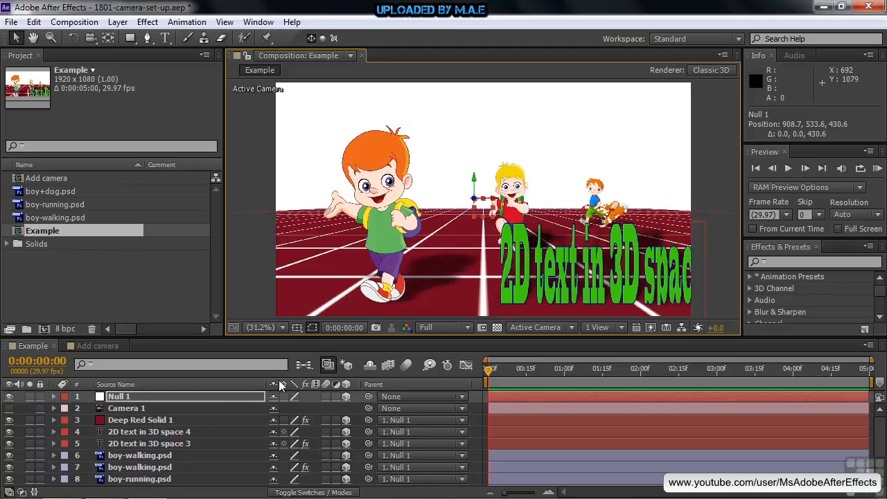
Step: Reveal the rotation properties of Null 1 and set its X Rotation to 13°
click(203, 399)
key(r)
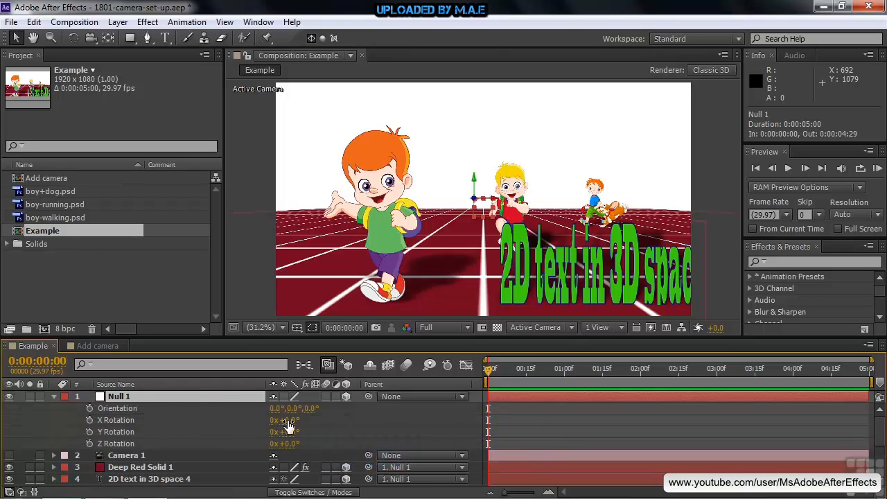
drag(288, 423, 305, 431)
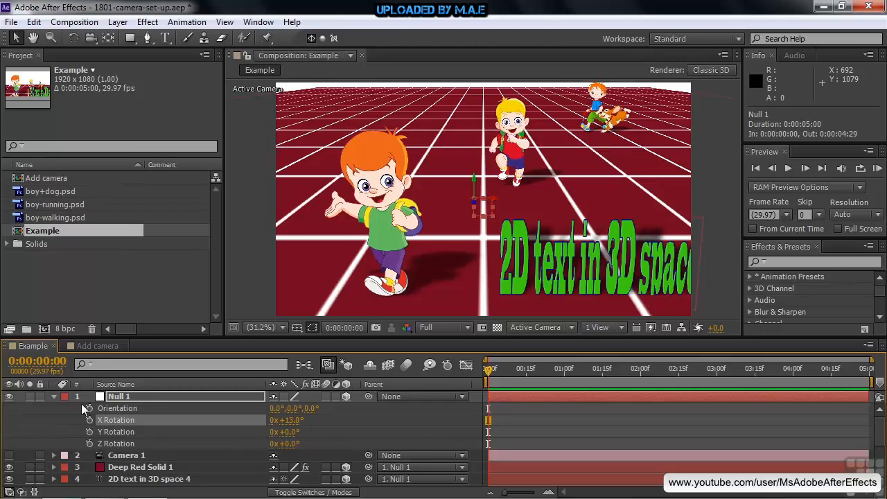
Step: Reset all Transform properties of Null 1, collapse the layer and hide it again
click(53, 397)
click(53, 397)
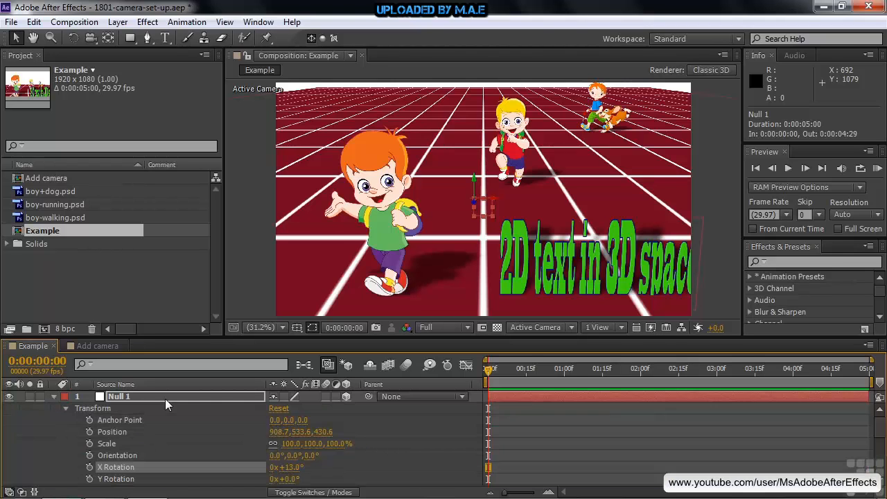
click(279, 408)
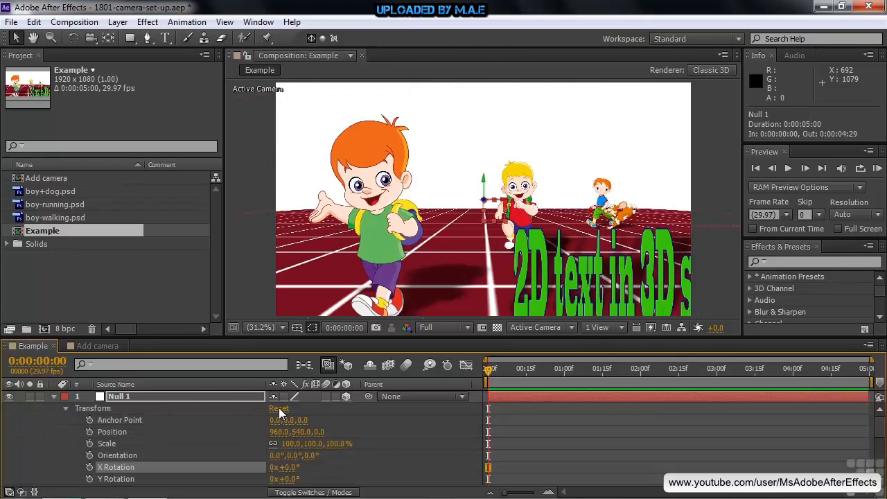
click(53, 396)
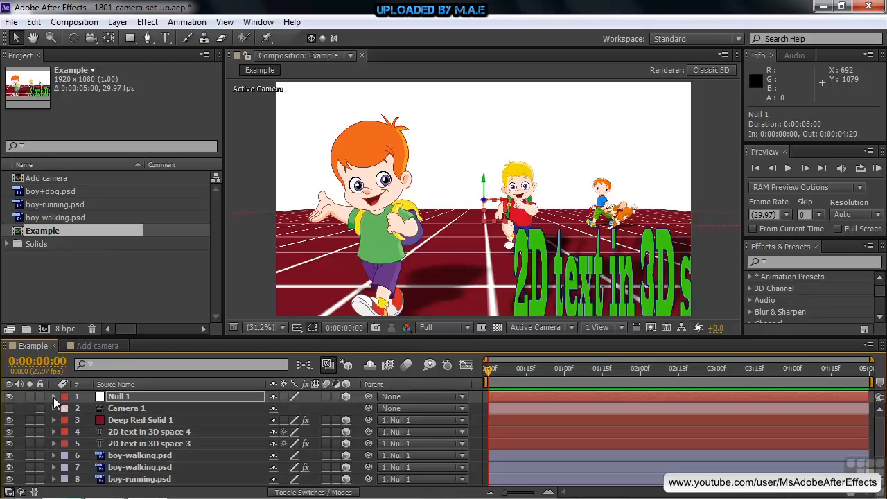
click(9, 397)
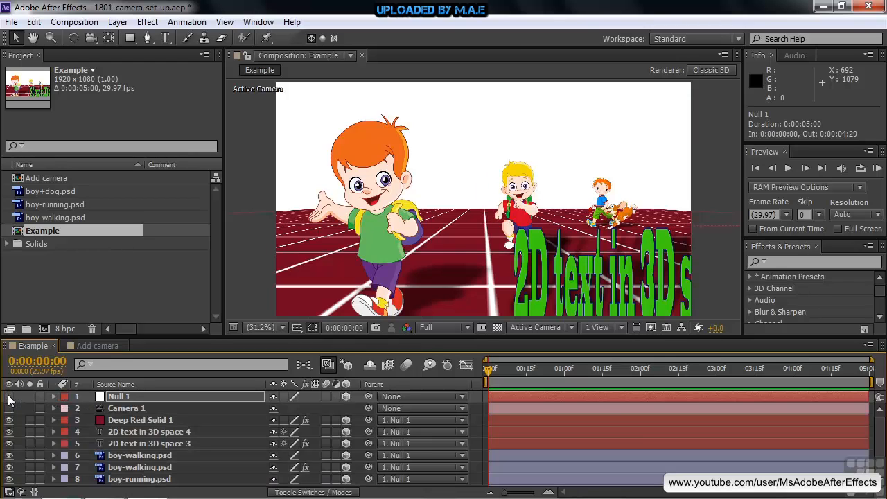
Step: Turn on Camera 1 and choose the 50mm preset in its camera settings, keeping the Two-Node Camera type
click(126, 410)
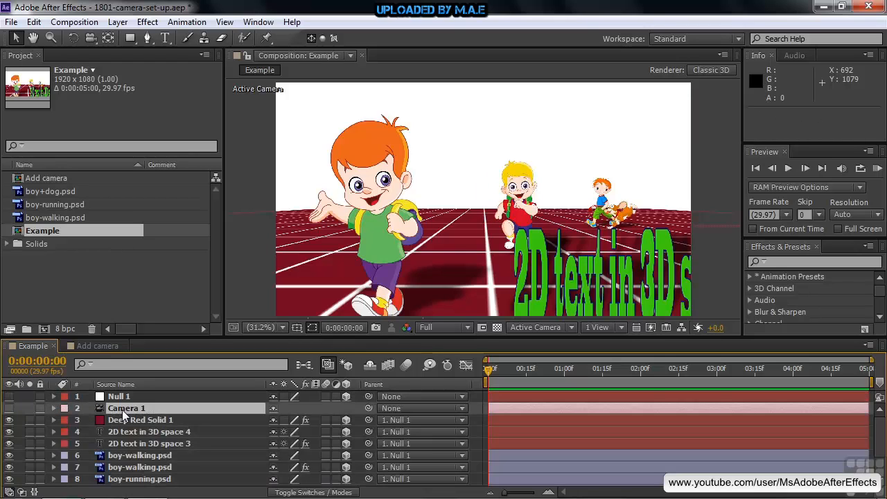
click(9, 408)
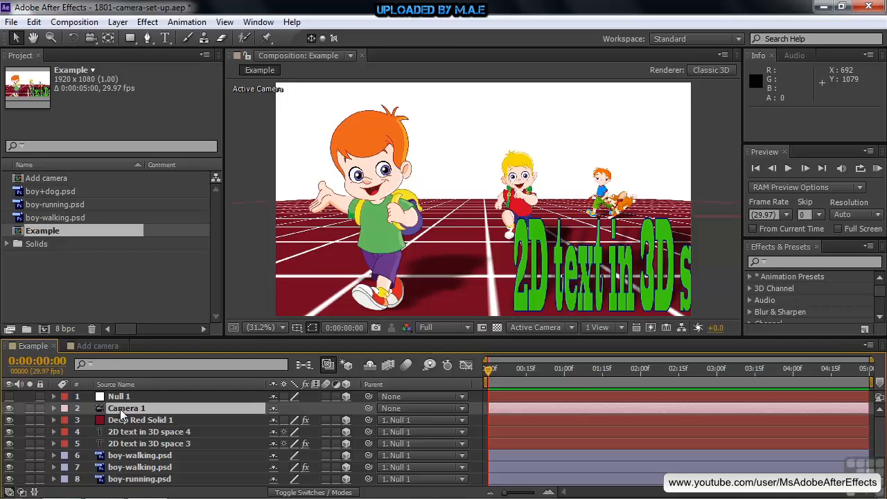
double_click(120, 410)
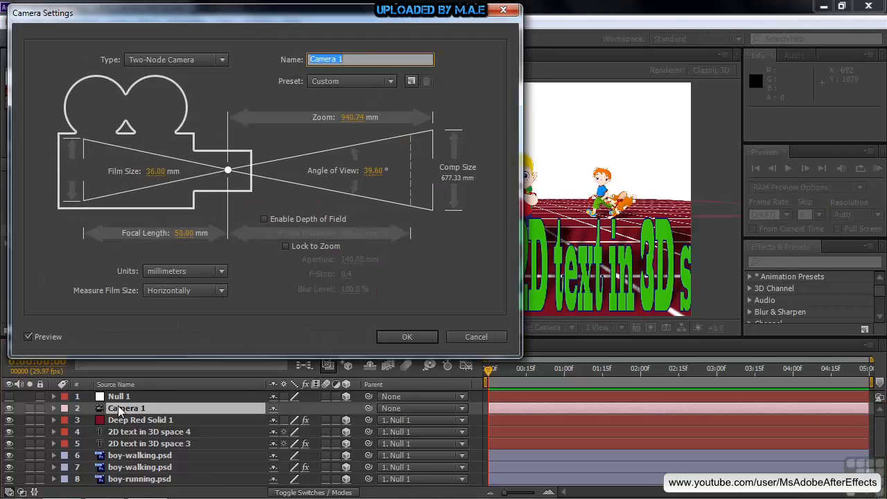
click(223, 60)
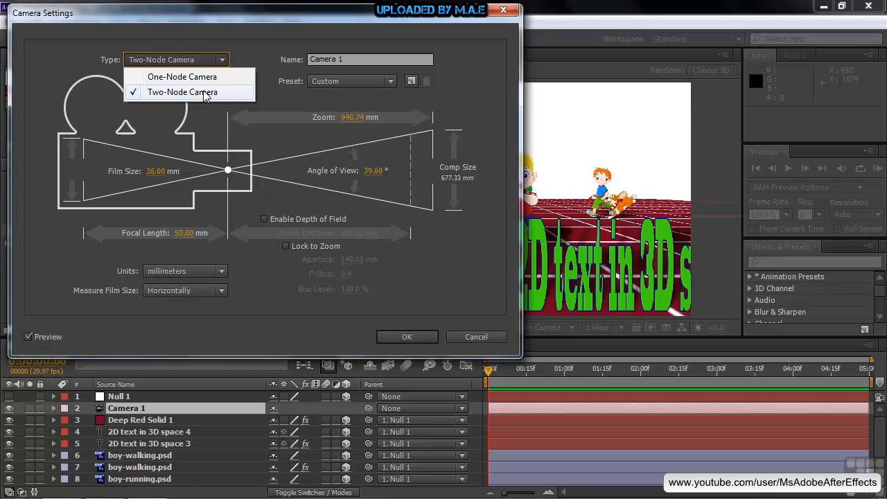
click(339, 317)
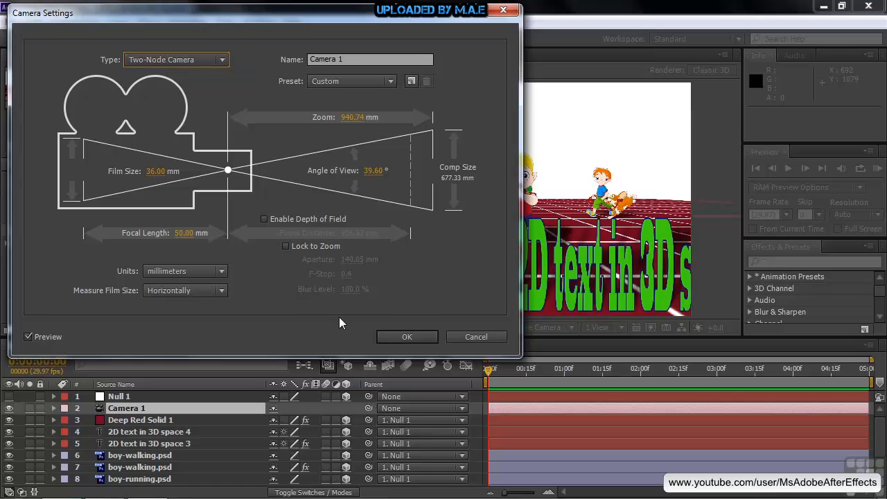
click(389, 83)
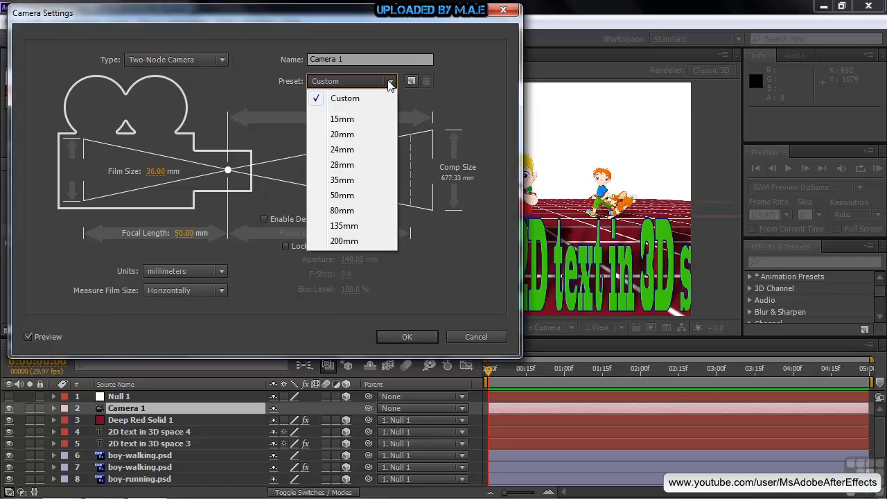
click(356, 195)
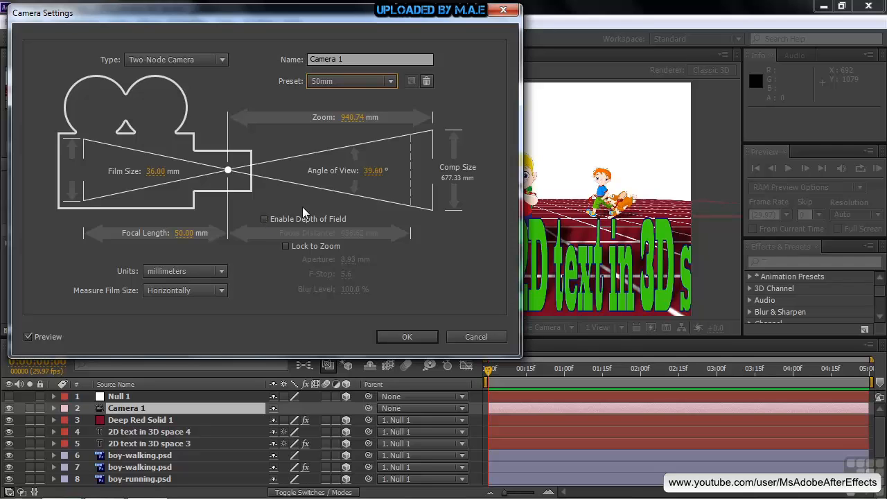
Step: Enable depth of field for Camera 1 and set its aperture to 63 mm, keeping the composition in view
drag(409, 16, 400, 19)
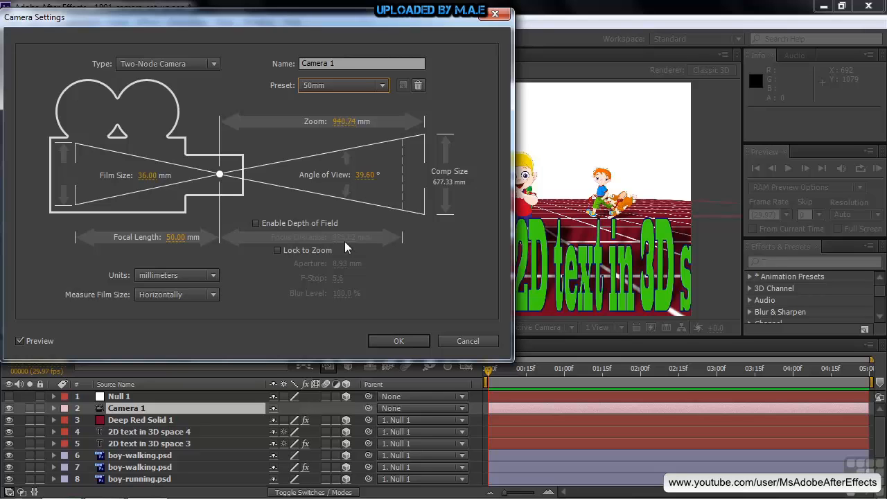
drag(407, 21, 222, 22)
click(67, 224)
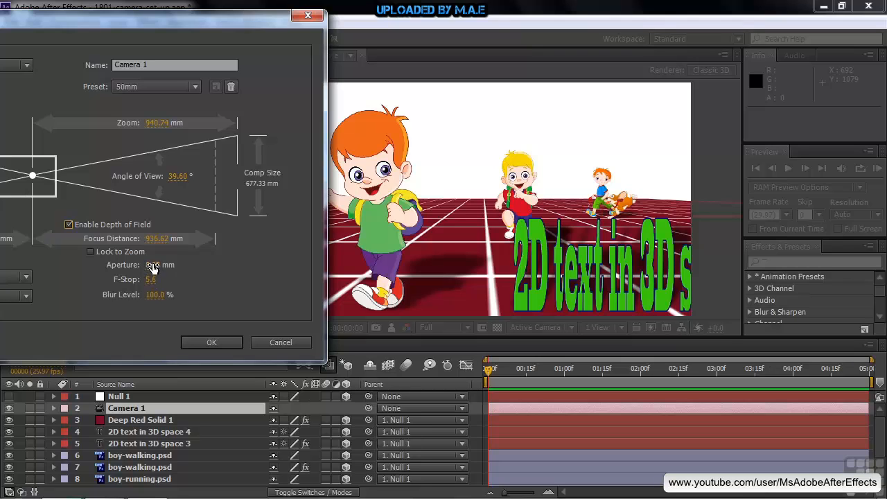
drag(153, 269, 194, 266)
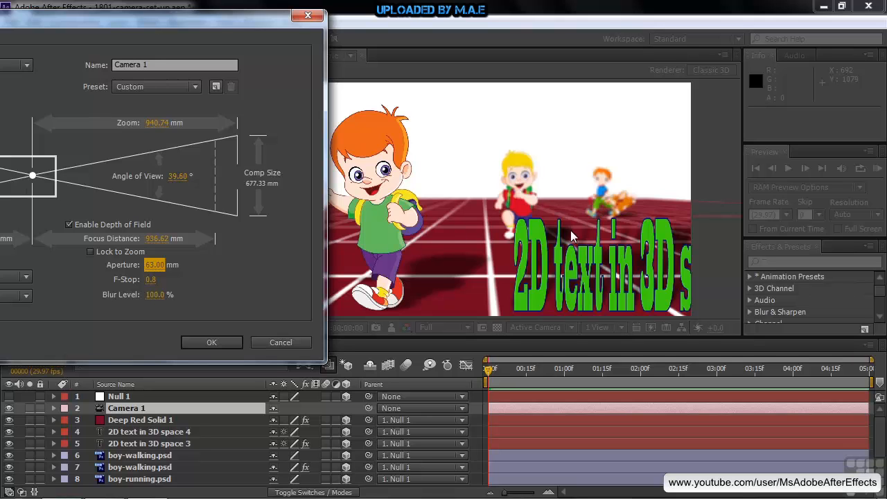
Step: Change the camera settings' units to pixels and apply the settings to Camera 1
drag(218, 21, 438, 23)
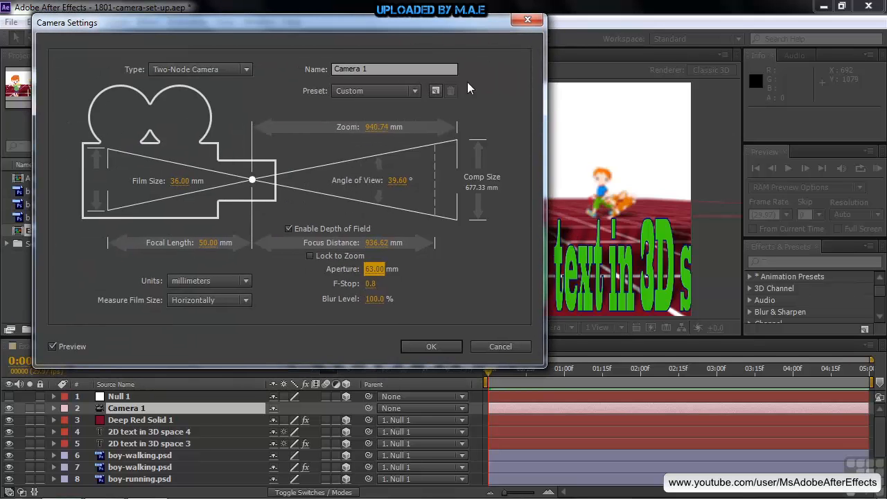
click(245, 280)
click(221, 298)
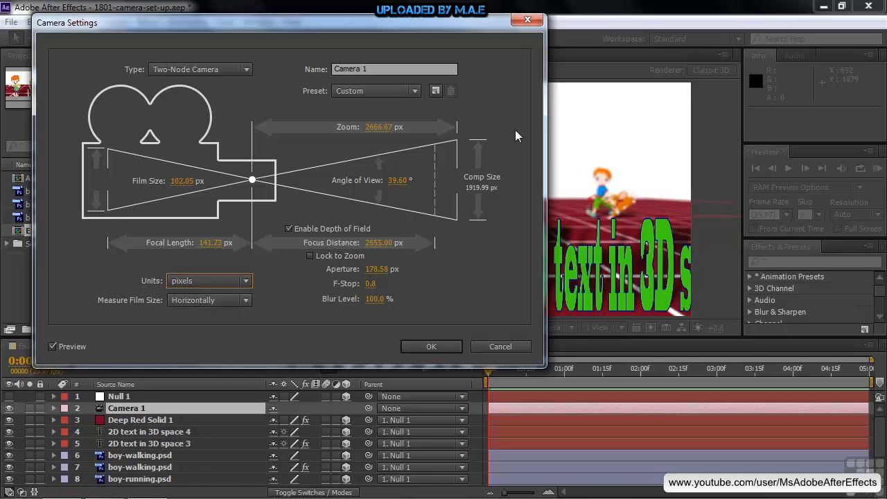
drag(457, 26, 300, 37)
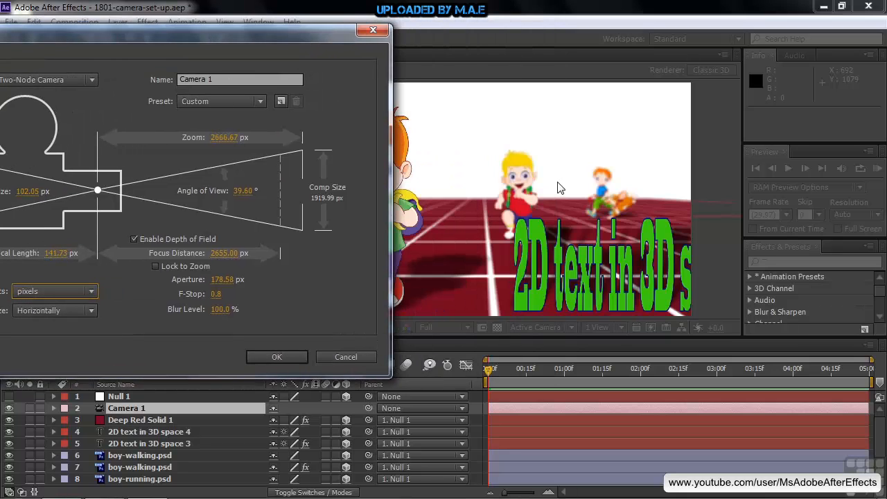
drag(225, 44, 324, 48)
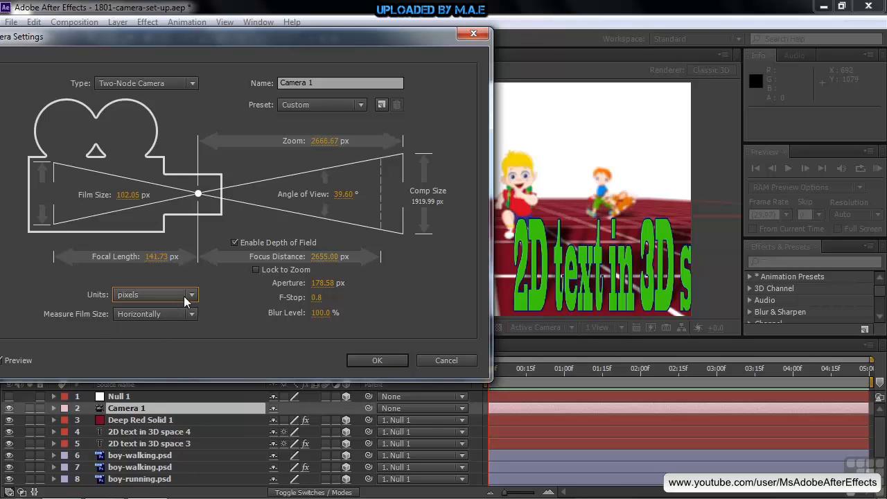
click(378, 360)
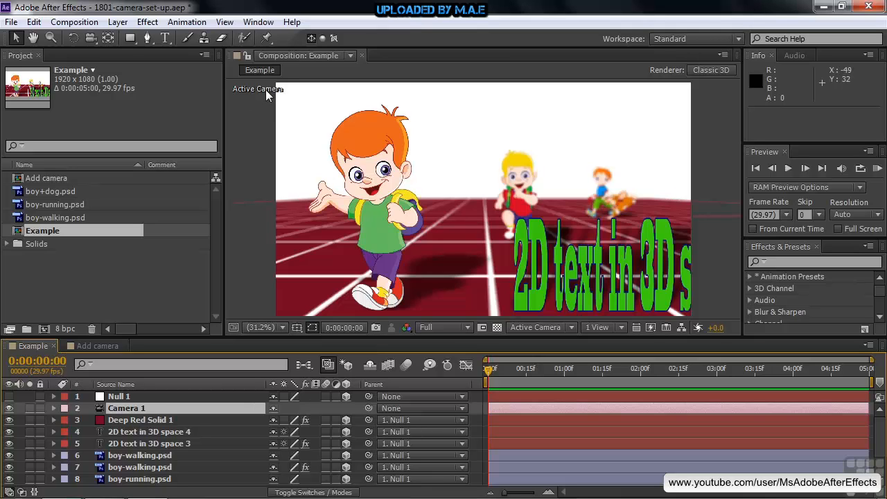
Step: Split the composition display into two horizontal views and change the Top view to Left
click(620, 327)
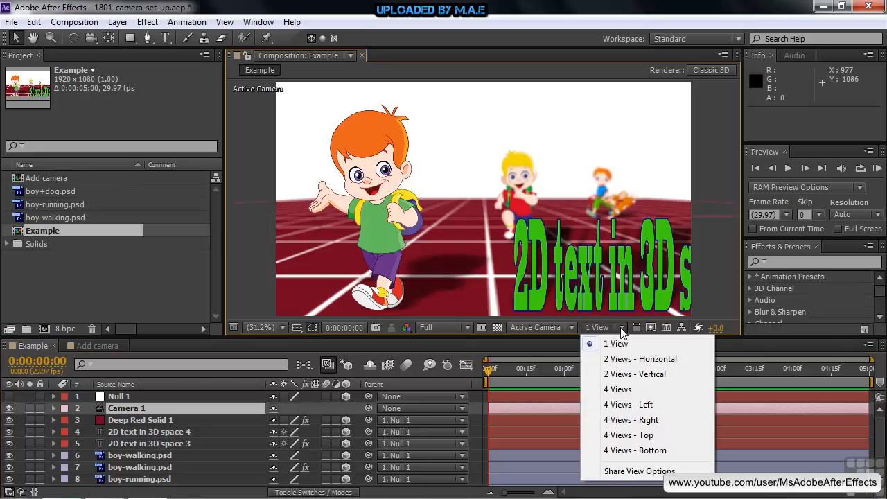
click(626, 359)
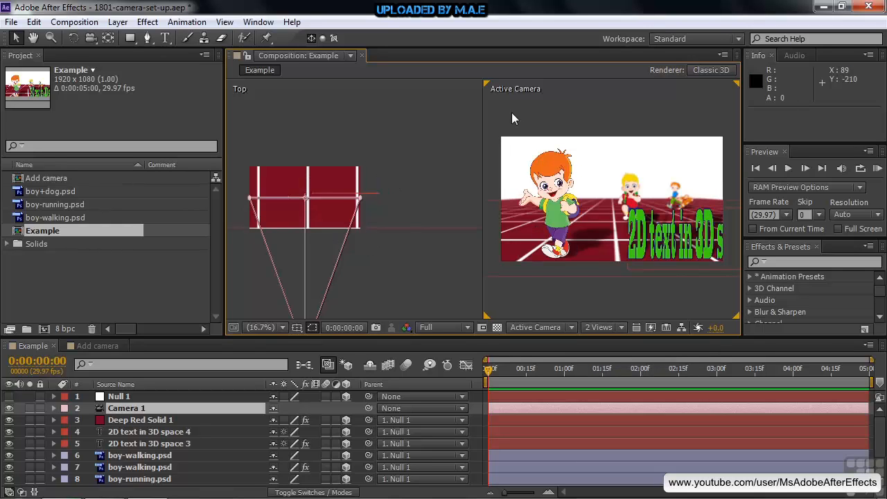
click(425, 96)
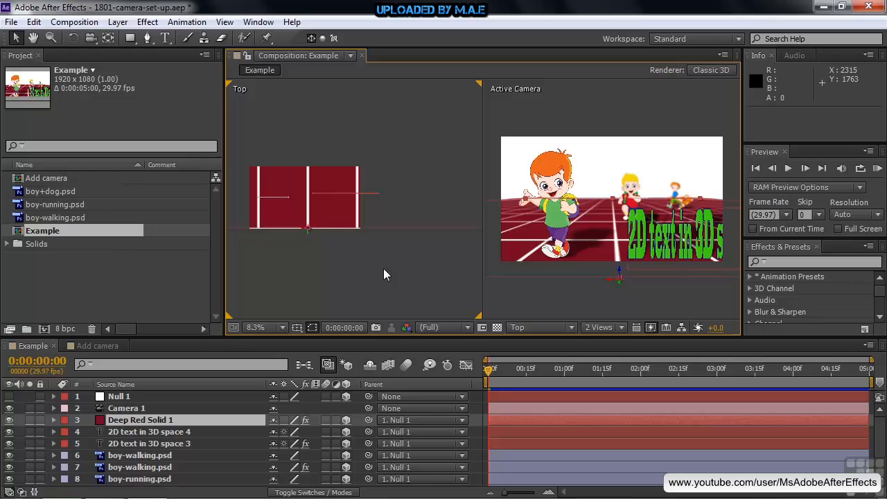
click(569, 329)
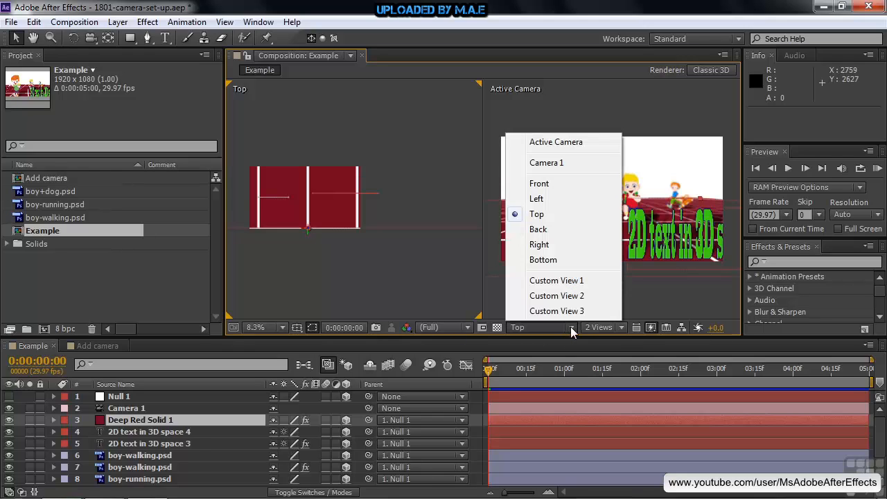
click(547, 201)
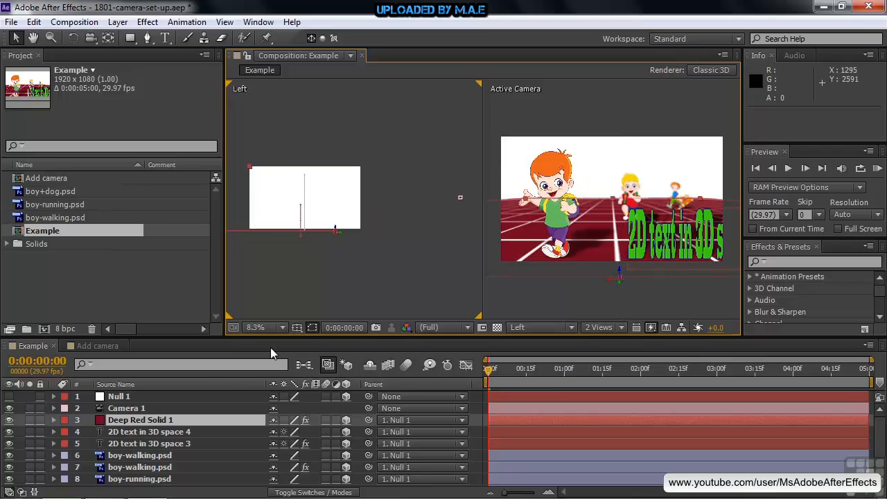
Step: Expand Camera 1's camera options and toggle its depth of field off and back on to compare the blur
click(119, 410)
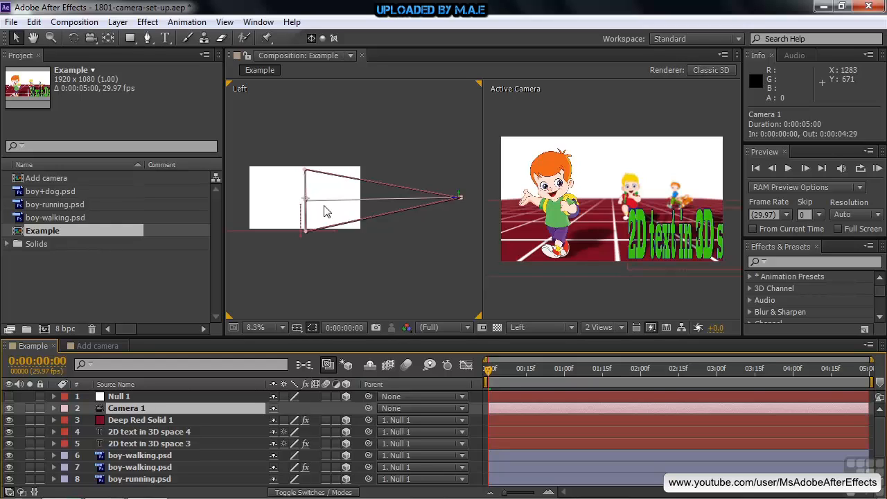
click(52, 407)
click(66, 420)
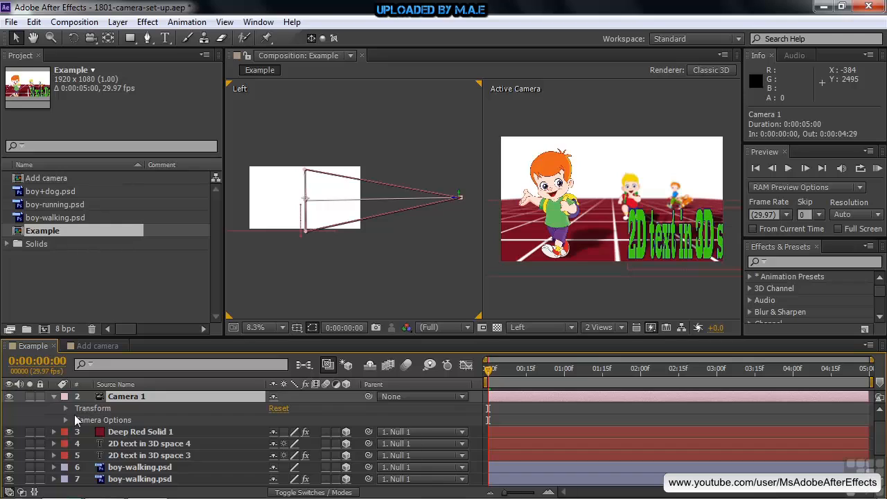
click(65, 420)
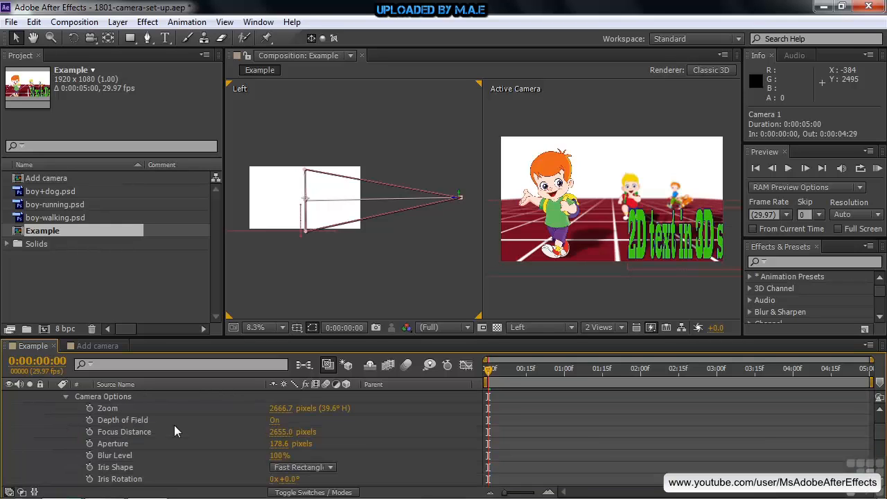
click(274, 421)
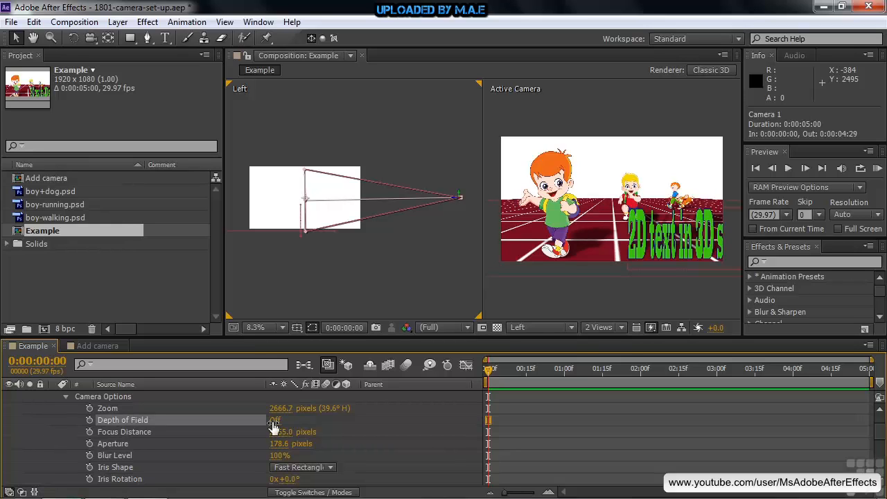
click(275, 421)
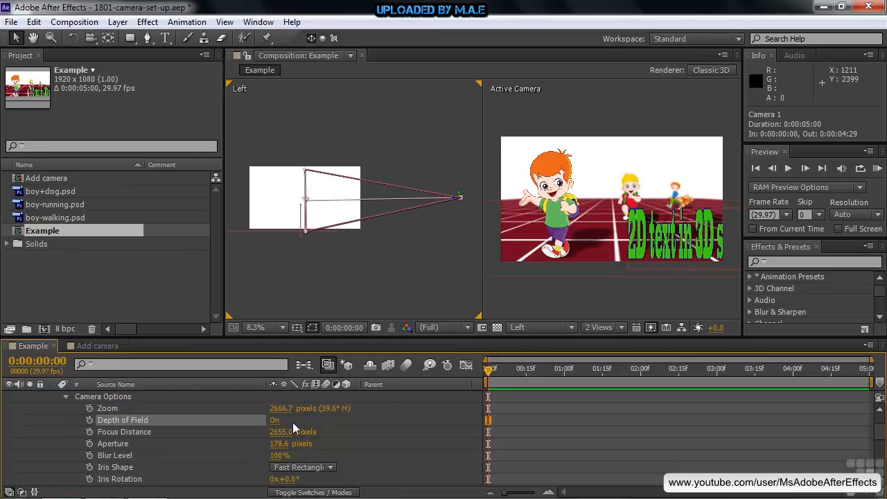
Step: Try Camera 1's focus distance at 4195, 1865 and 685 pixels to shift the focus between the figures
drag(277, 437, 387, 435)
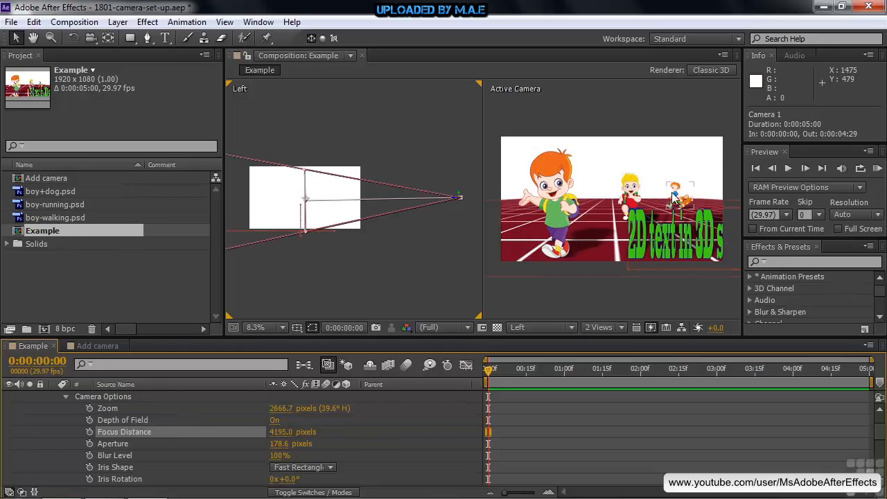
drag(282, 435, 125, 438)
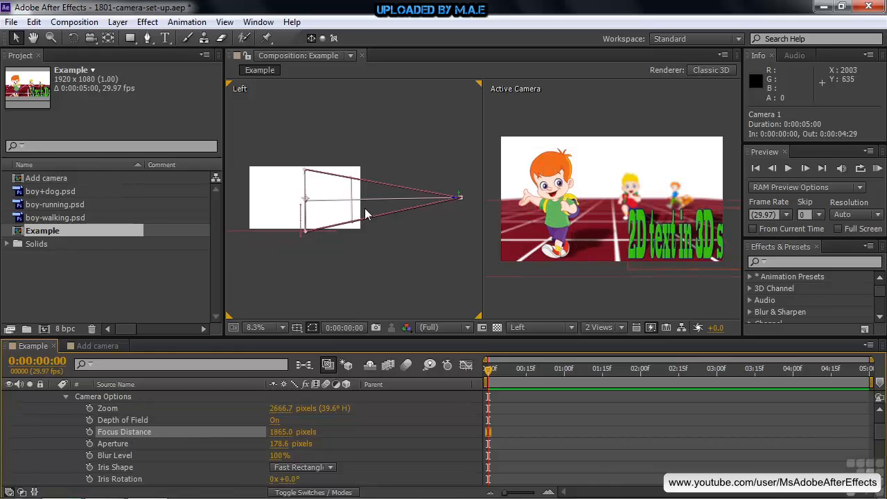
drag(279, 432, 140, 480)
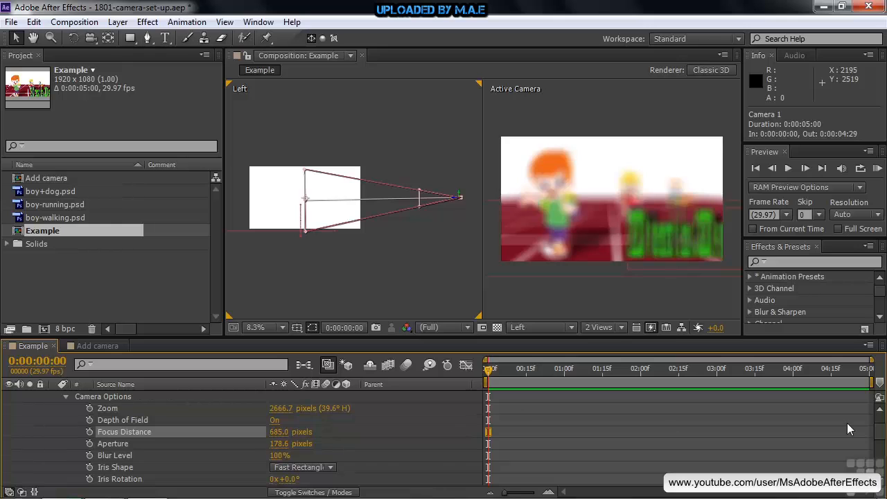
Step: Select the boy+dog.psd layer 10 and locate it in the Left view at 2.1% magnification
drag(881, 432, 881, 465)
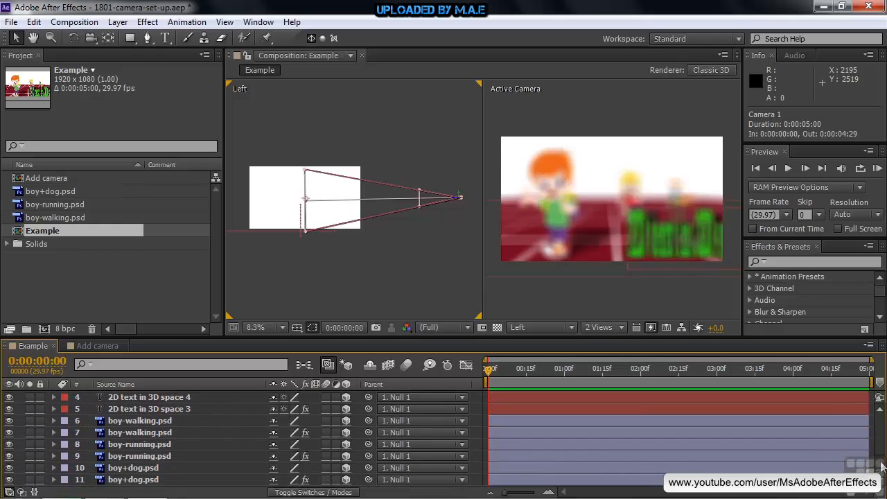
click(132, 469)
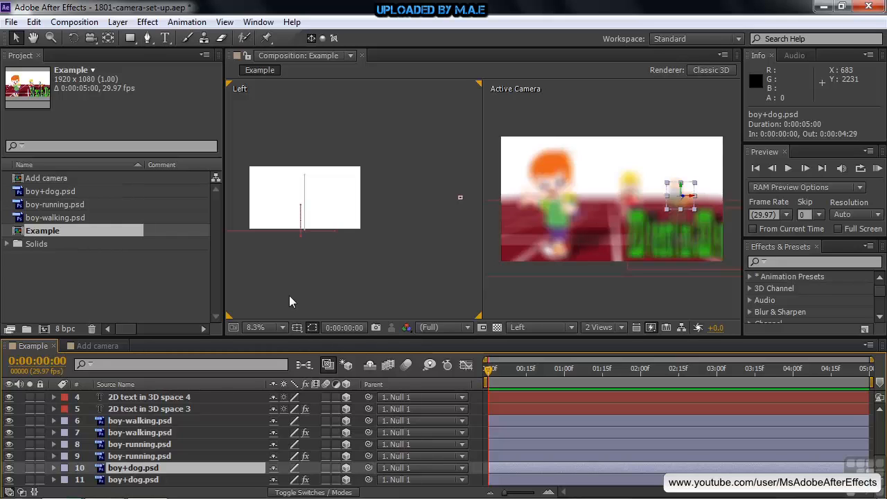
key(h)
drag(281, 284, 483, 289)
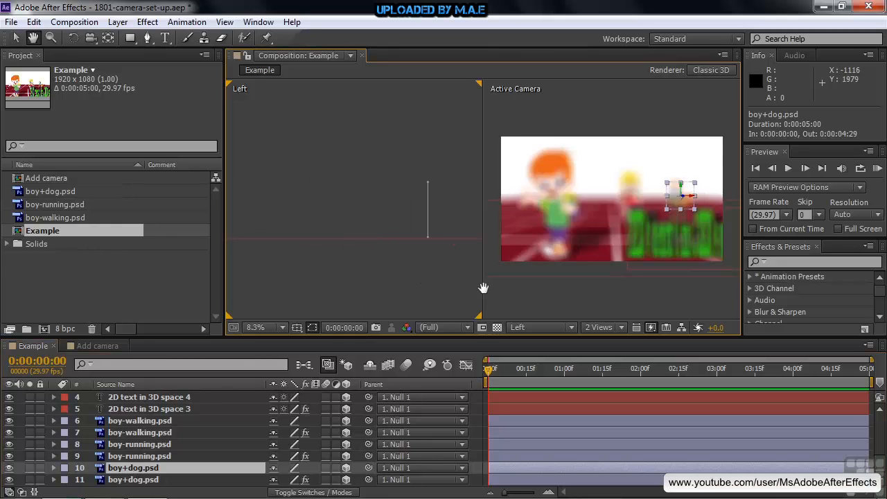
mouse_move(409, 264)
mouse_down()
mouse_move(434, 264)
mouse_move(264, 268)
mouse_up()
key(space)
mouse_move(435, 284)
mouse_down()
mouse_move(282, 278)
mouse_move(317, 279)
mouse_move(299, 279)
mouse_up()
drag(389, 280, 411, 282)
key(ctrl+minus)
key(ctrl+minus)
key(ctrl+minus)
key(ctrl+minus)
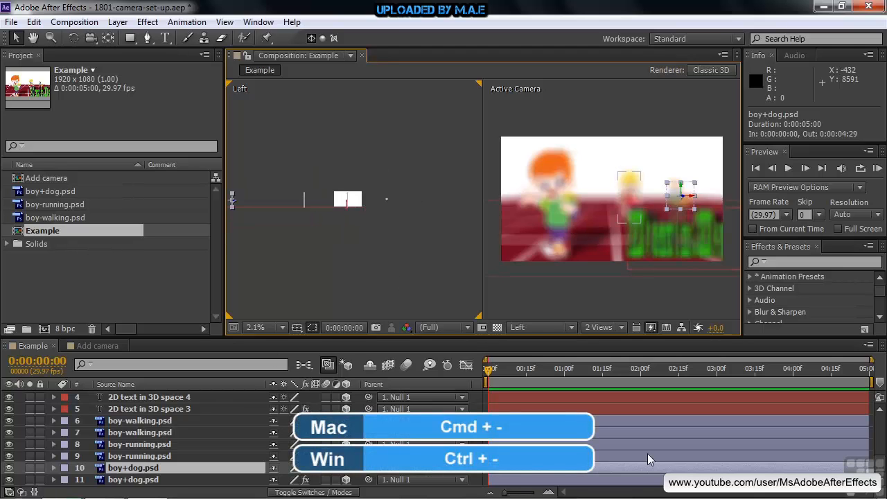
Step: Set Camera 1's focus distance to 9000 pixels
drag(880, 459, 879, 452)
scroll(879, 435, up, 3)
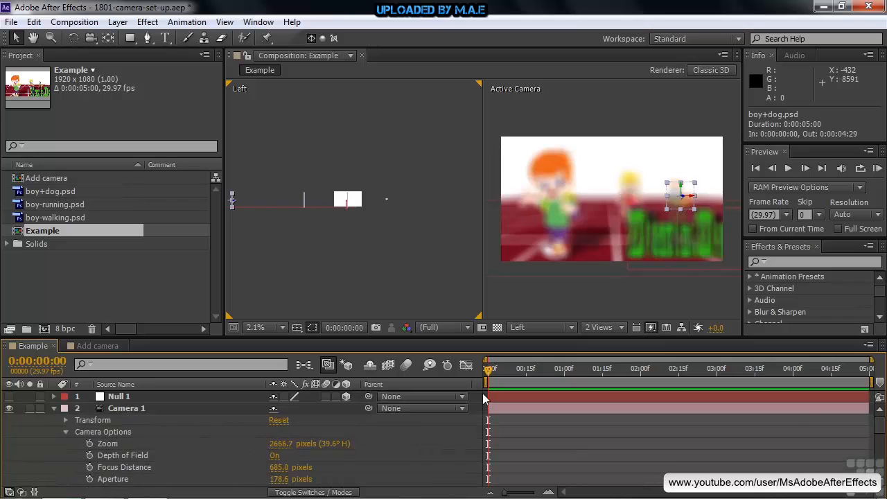
click(108, 411)
click(284, 468)
text(9000)
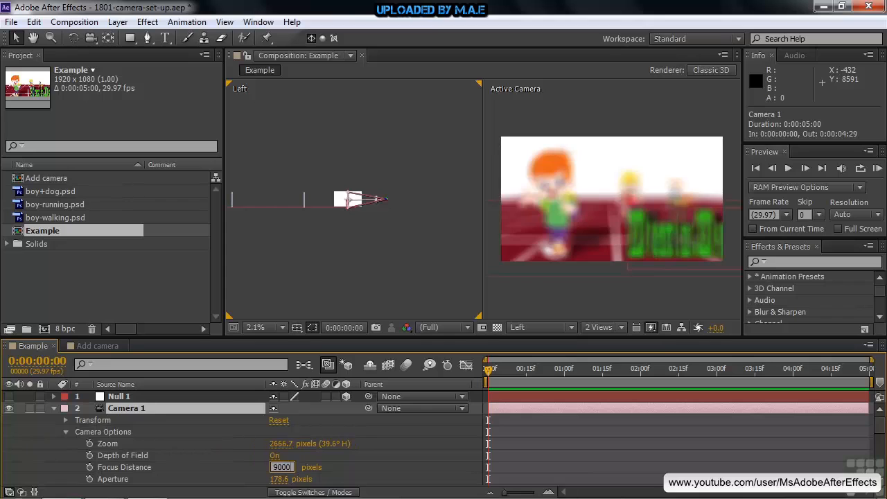
key(Tab)
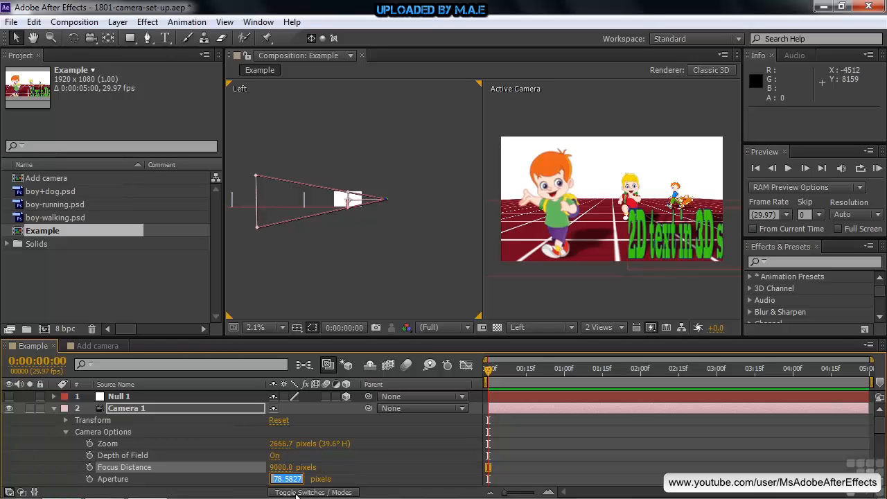
Step: Increase Camera 1's focus distance to 11000 pixels so the focal plane reaches the distant boy-and-dog layer
click(280, 467)
text(11)
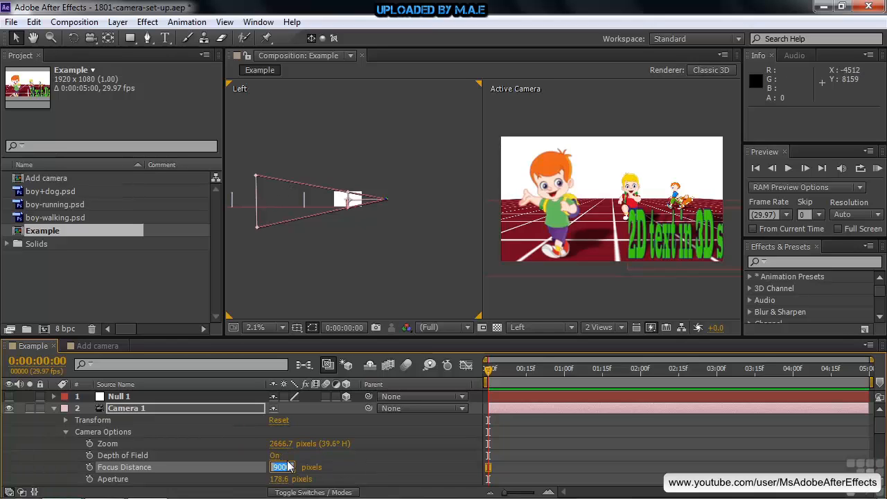
text(000)
key(Return)
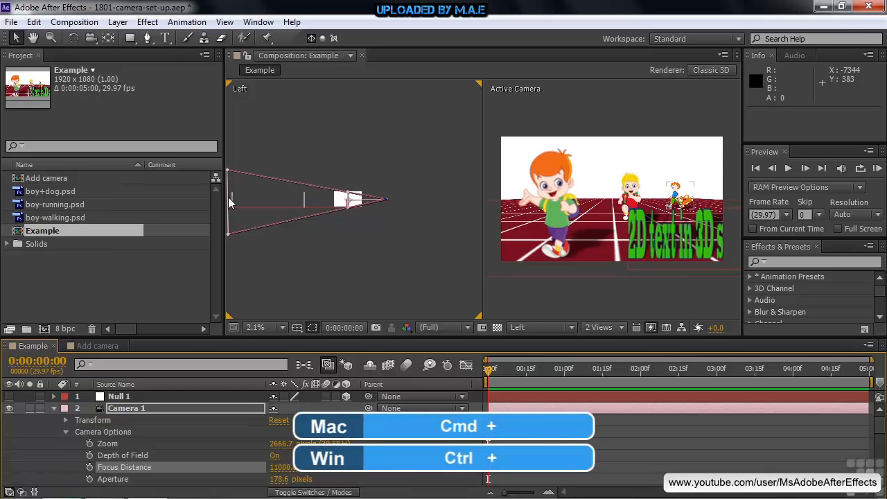
Step: Set Camera 1's focus distance to 2500 pixels with the Left view magnified to 16.7%
key(ctrl+equal)
key(ctrl+equal)
key(ctrl+equal)
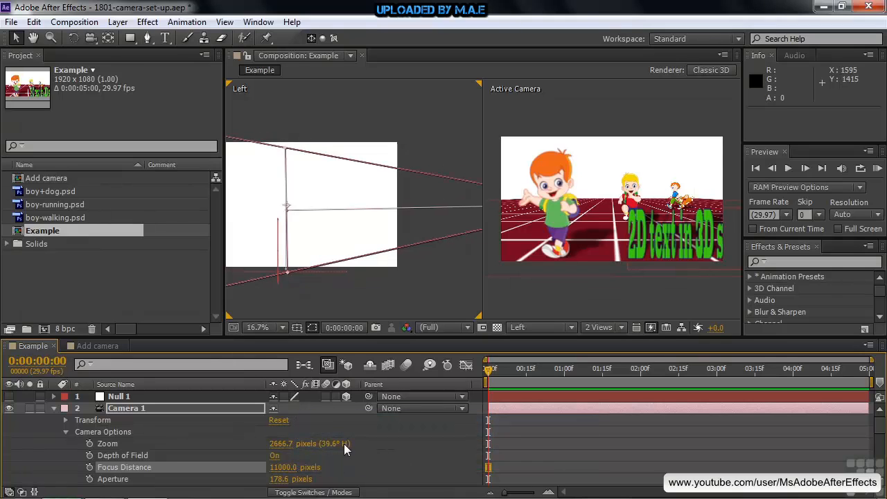
click(280, 467)
text(2500)
key(Tab)
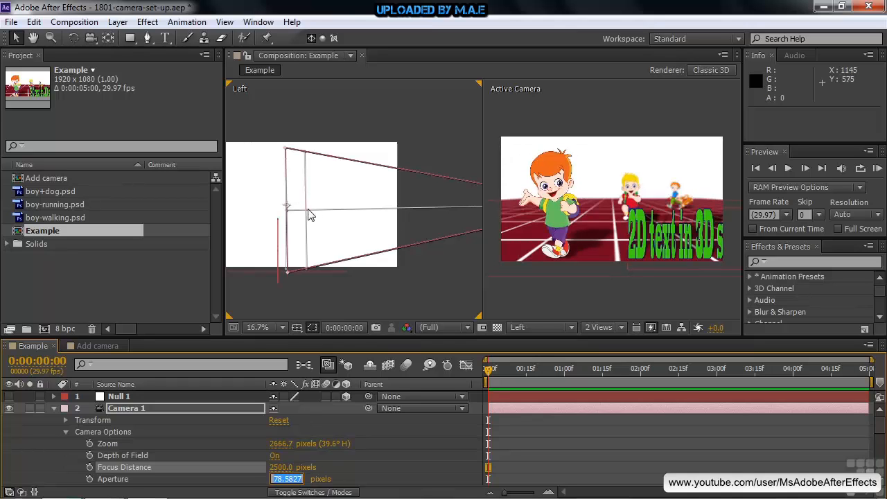
click(372, 428)
Step: Reveal Camera 1's transform properties and move its point of interest in the Left view to 960, 534, 0
click(135, 408)
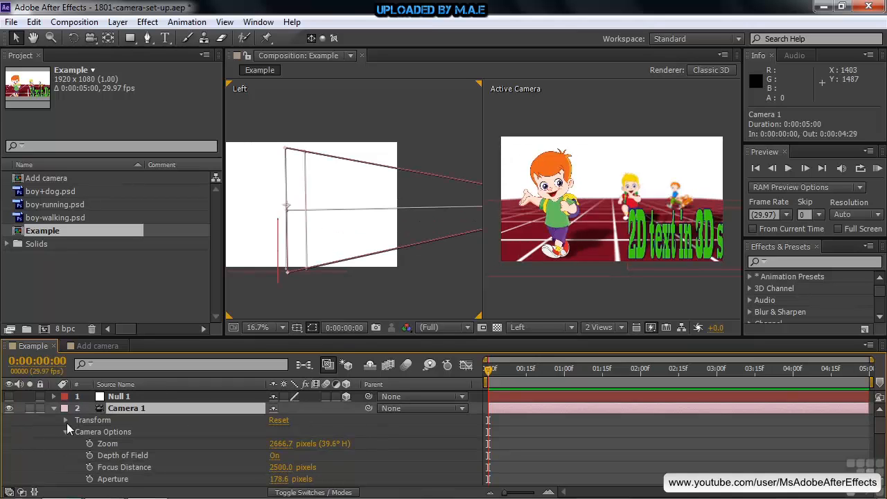
click(66, 420)
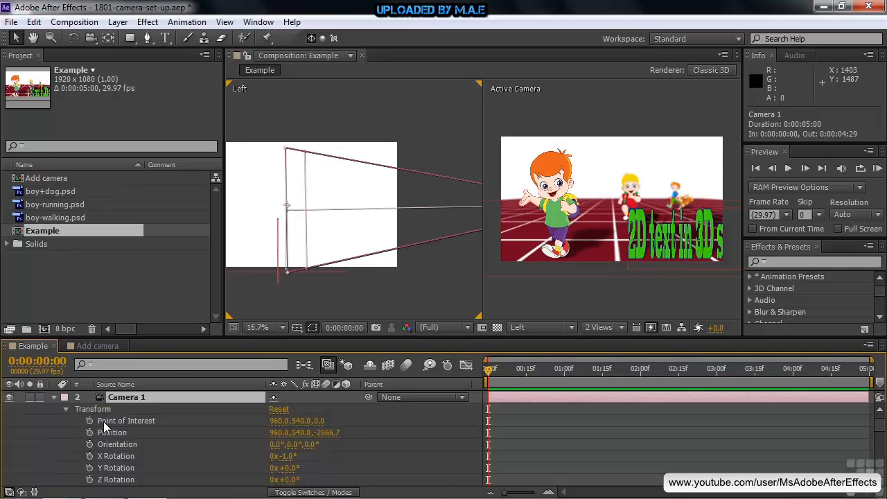
mouse_move(289, 210)
mouse_down()
mouse_move(289, 250)
mouse_move(293, 145)
mouse_move(287, 229)
mouse_move(286, 205)
mouse_up()
Step: Change the Left view to Top and move Camera 1's point of interest to 978, 534, 66
click(570, 327)
click(556, 216)
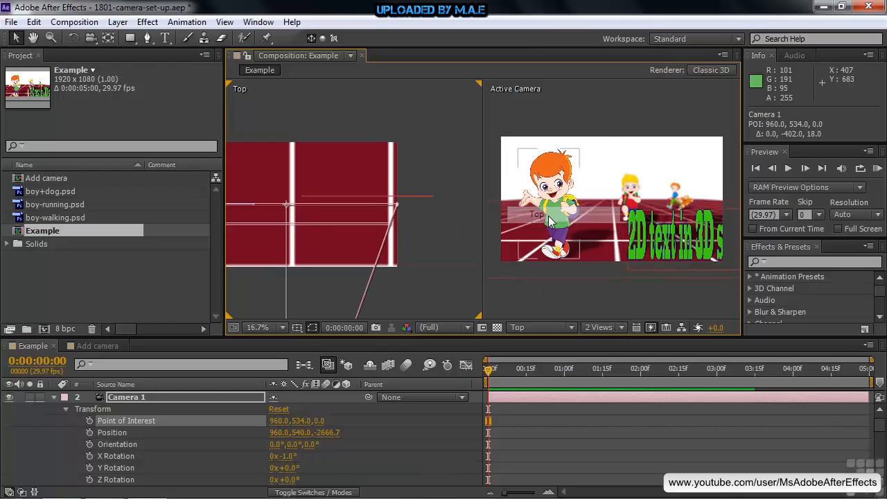
mouse_move(287, 205)
mouse_down()
mouse_move(330, 214)
mouse_move(253, 203)
mouse_move(289, 199)
mouse_up()
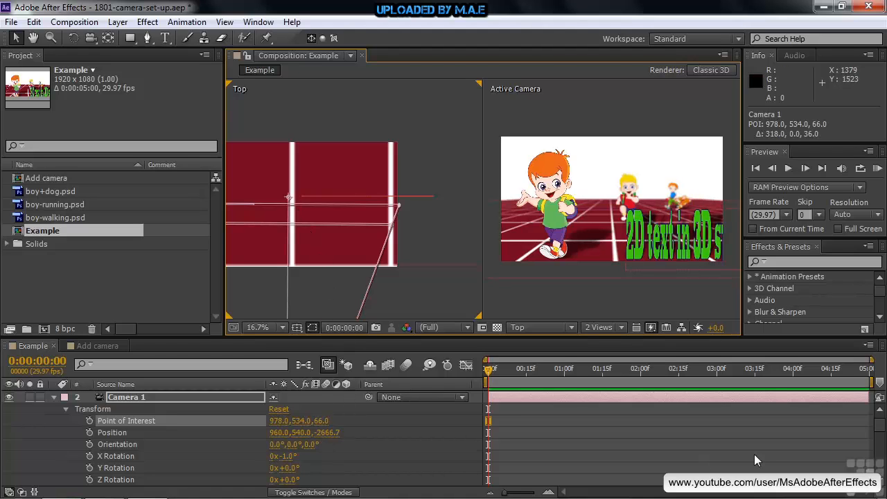
Step: Increase Camera 1's zoom to 4186.7 pixels and its focus distance to 7550 pixels
click(65, 409)
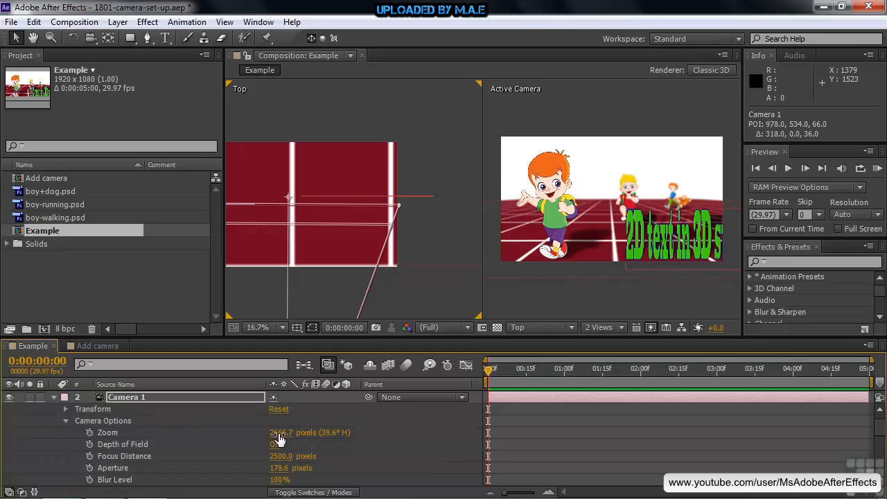
drag(279, 438, 339, 430)
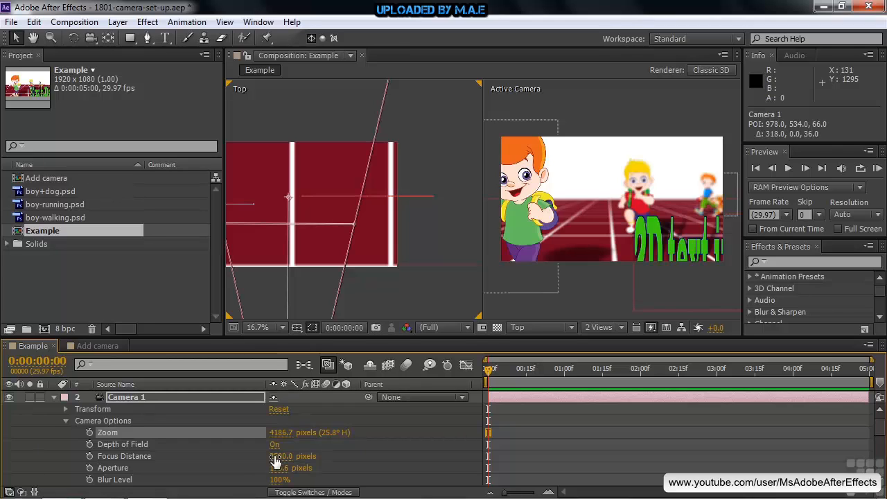
drag(275, 460, 560, 447)
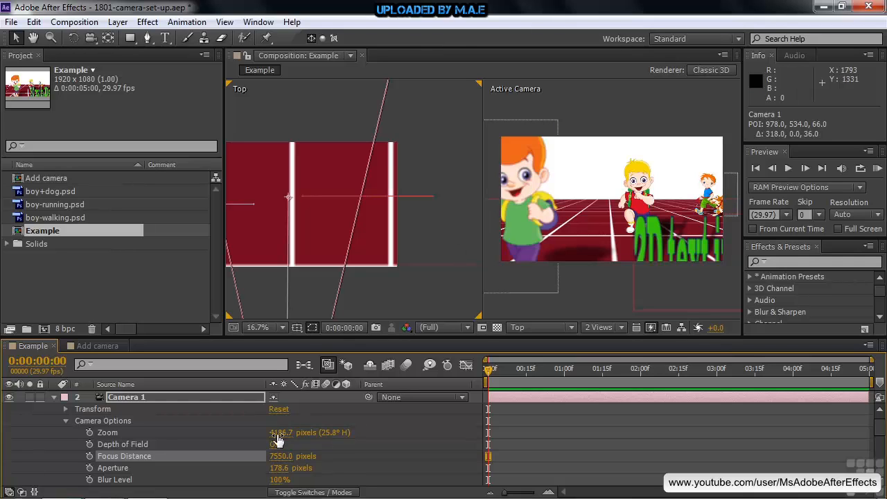
Step: Widen Camera 1's angle of view by reducing its zoom to 1766.7 pixels
drag(278, 434, 38, 444)
drag(277, 433, 346, 431)
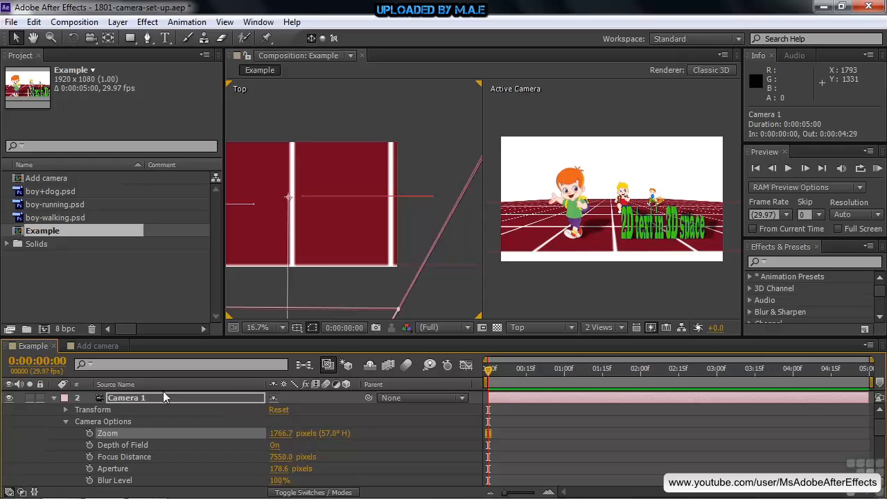
Step: Switch to the Add camera composition and hide the timeline's Parent column
click(86, 343)
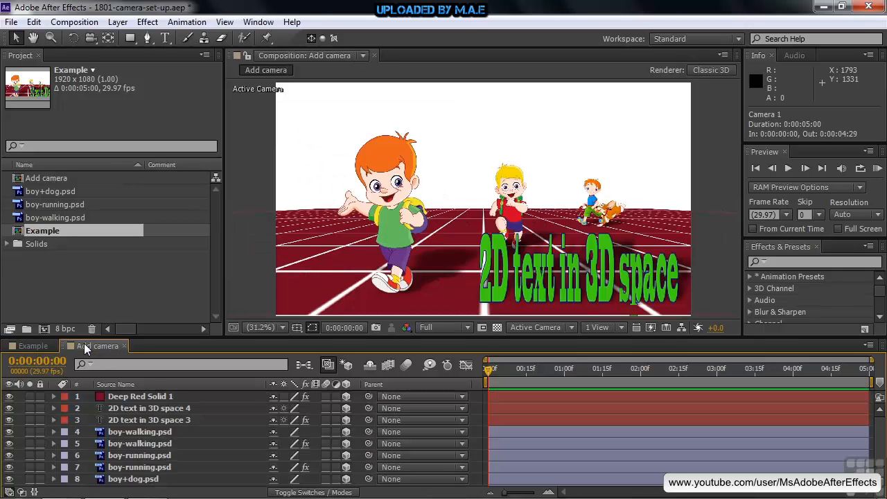
right_click(408, 383)
click(441, 392)
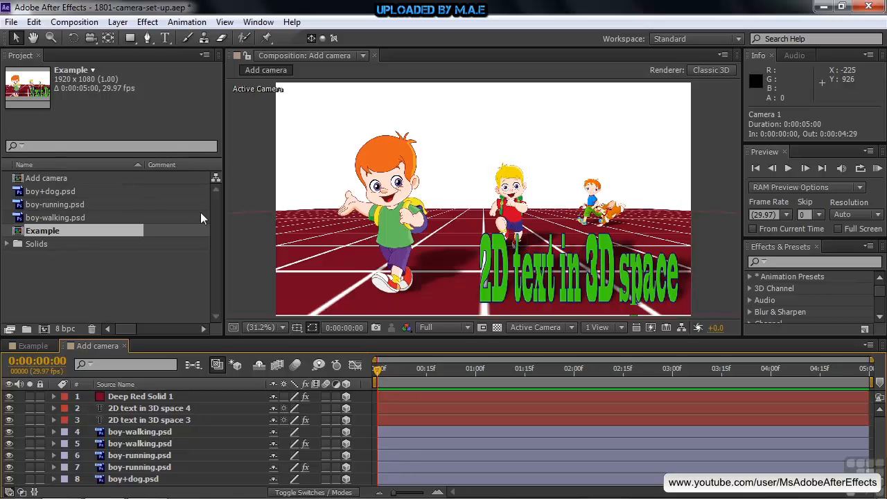
click(118, 23)
mouse_move(124, 36)
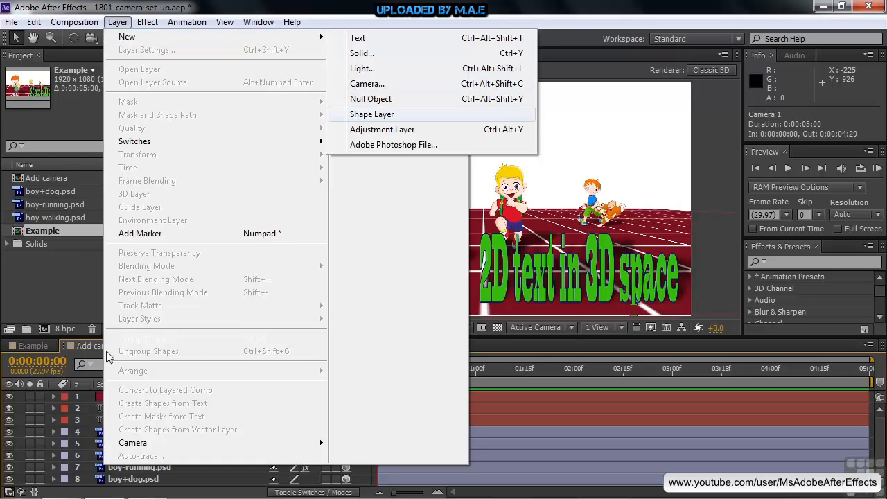
click(20, 435)
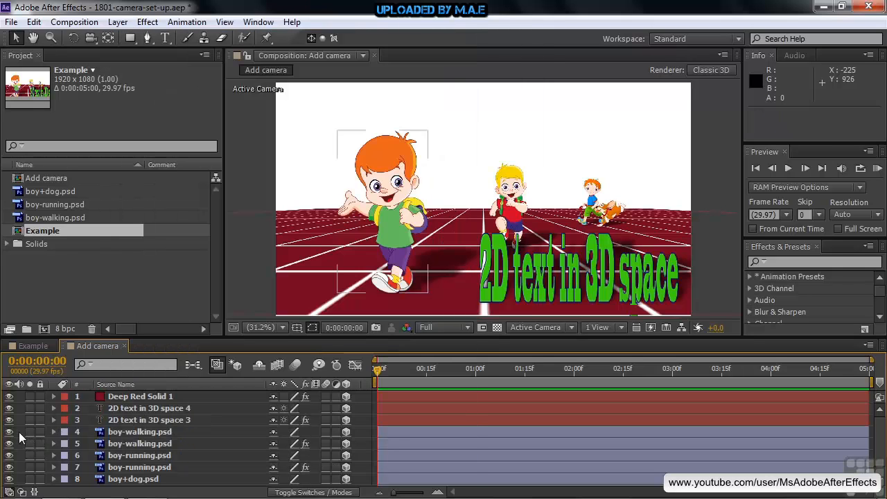
right_click(144, 431)
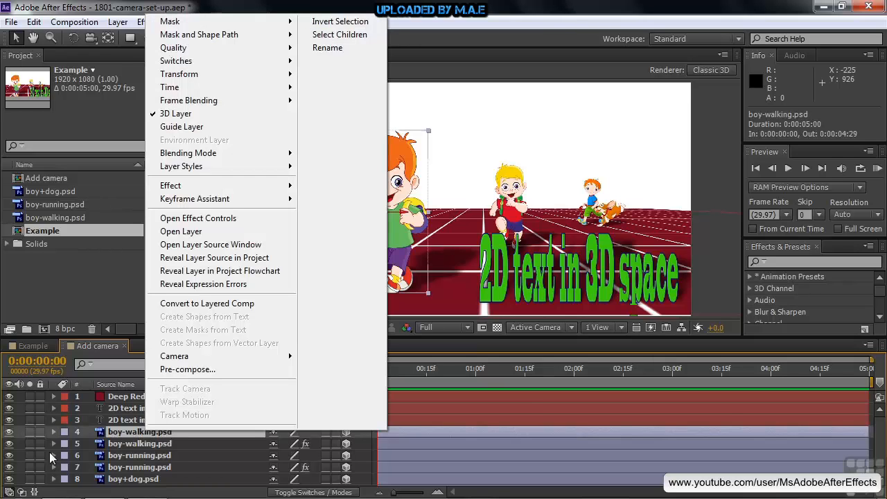
click(20, 440)
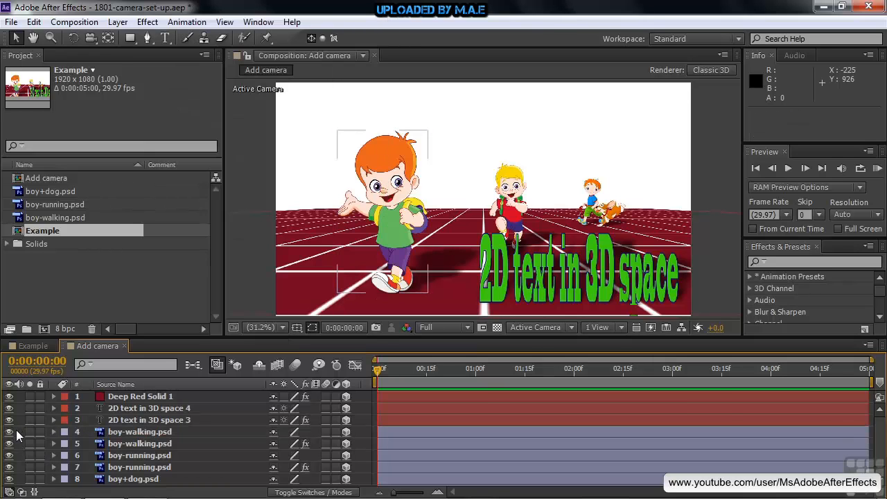
Step: Start a new camera in the Add camera composition using the 50mm preset
right_click(17, 431)
mouse_move(50, 284)
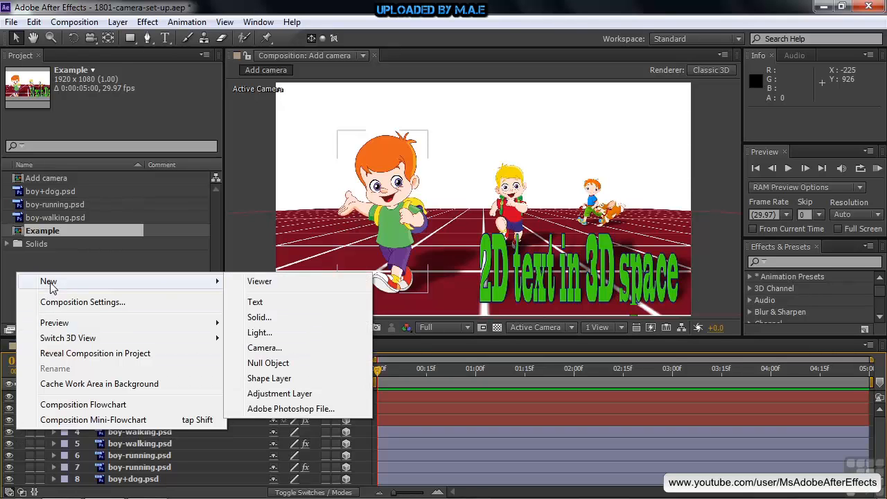
click(265, 347)
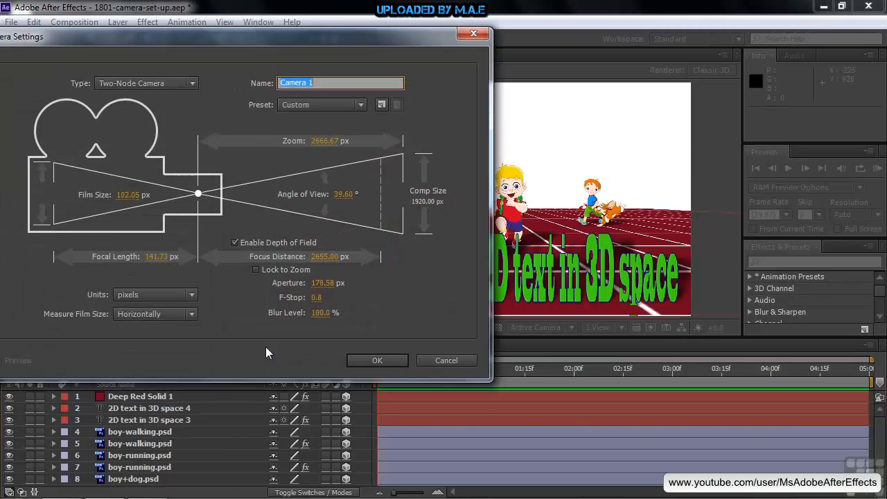
drag(266, 39, 355, 41)
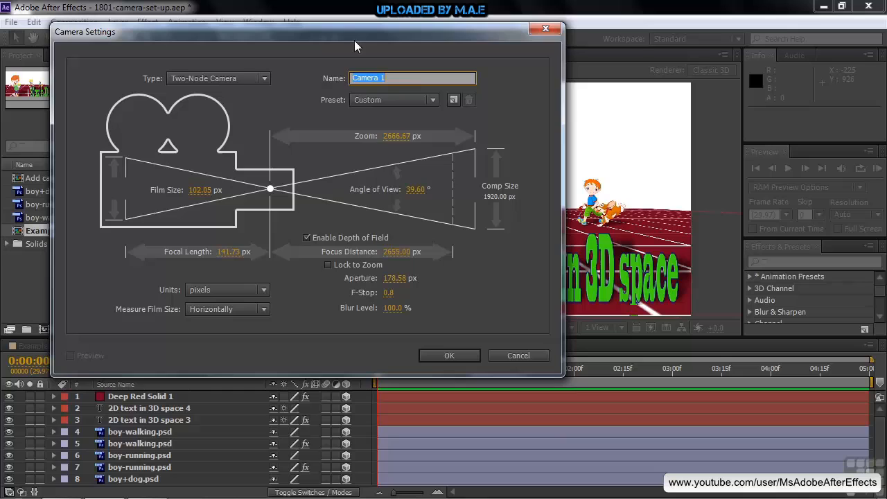
click(432, 99)
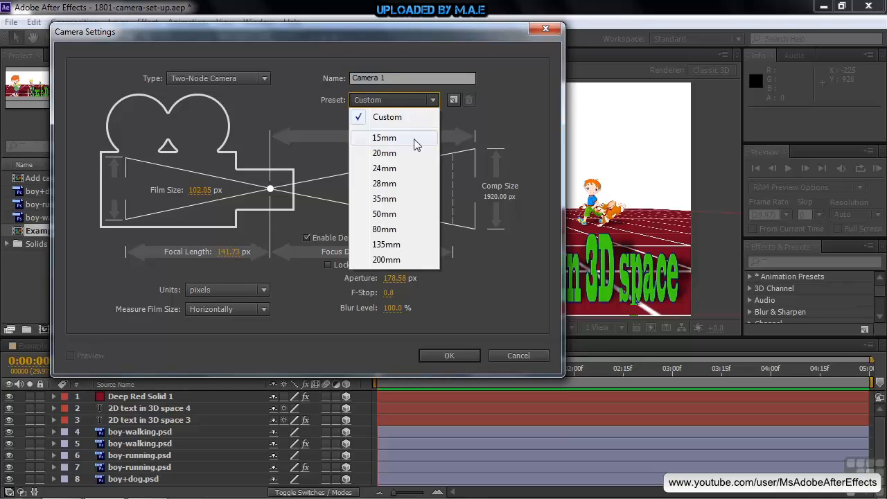
click(394, 217)
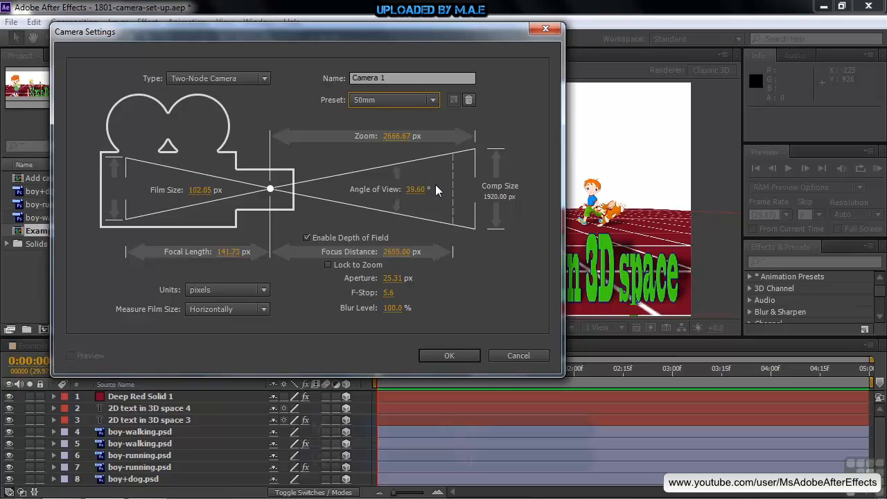
alt+click(469, 102)
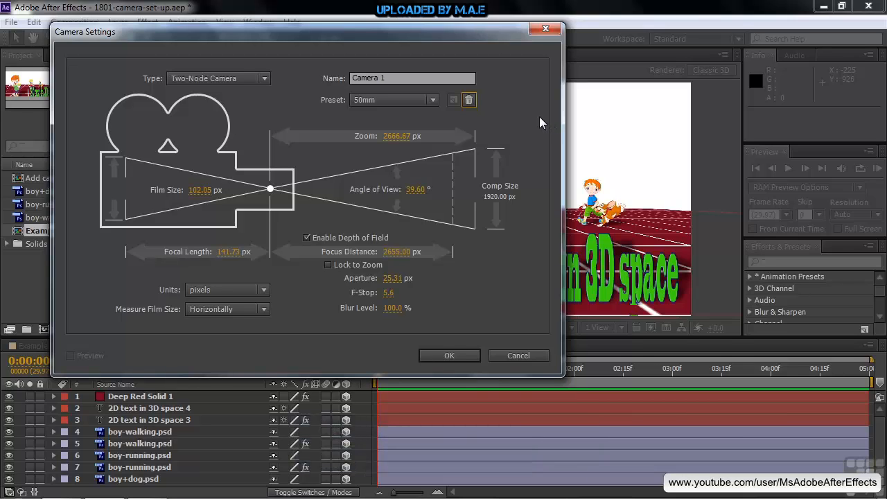
Step: Set the new camera's type to One-Node Camera, disable depth of field and create the camera
click(266, 81)
click(231, 94)
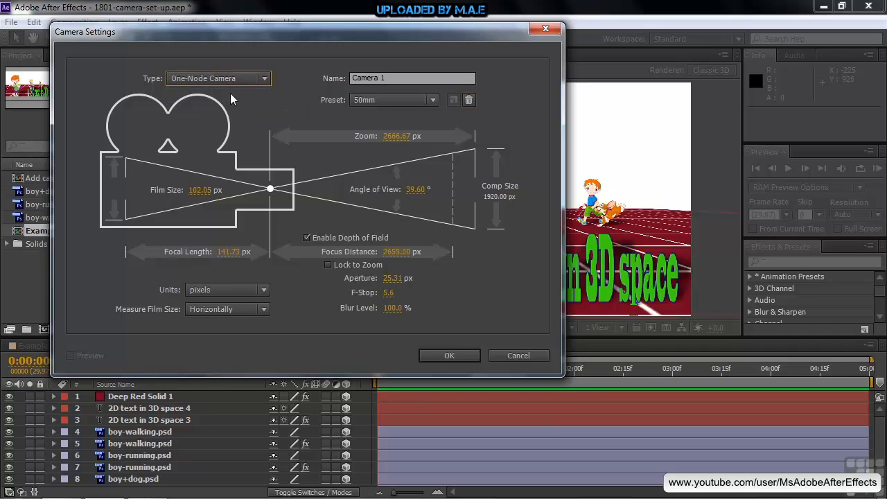
click(306, 238)
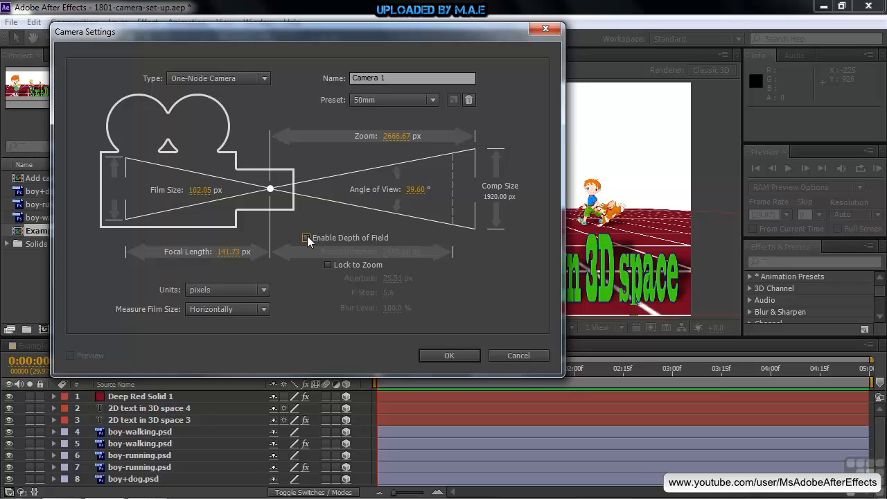
click(264, 289)
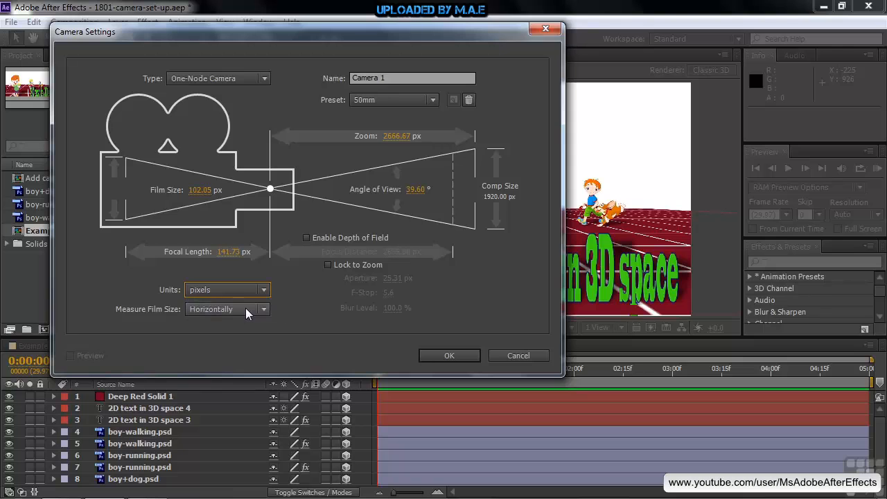
click(449, 355)
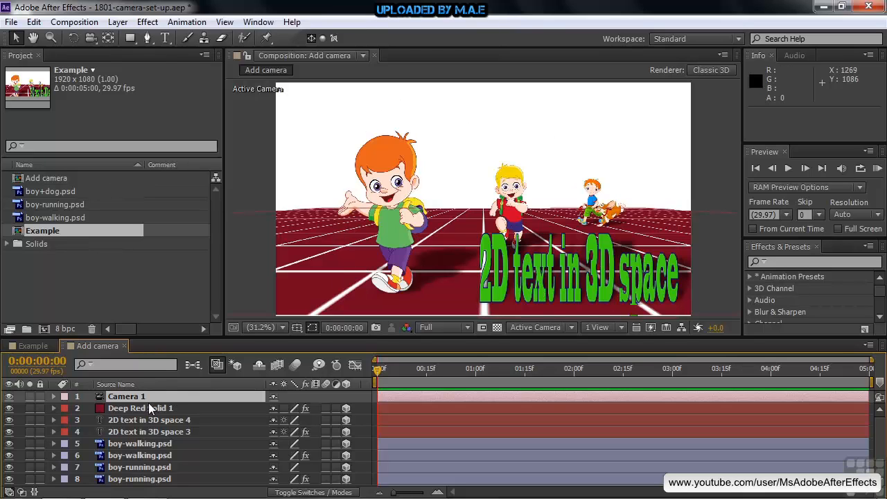
Step: Review Camera 1's settings without changing them and examine its Transform properties in the timeline
double_click(101, 400)
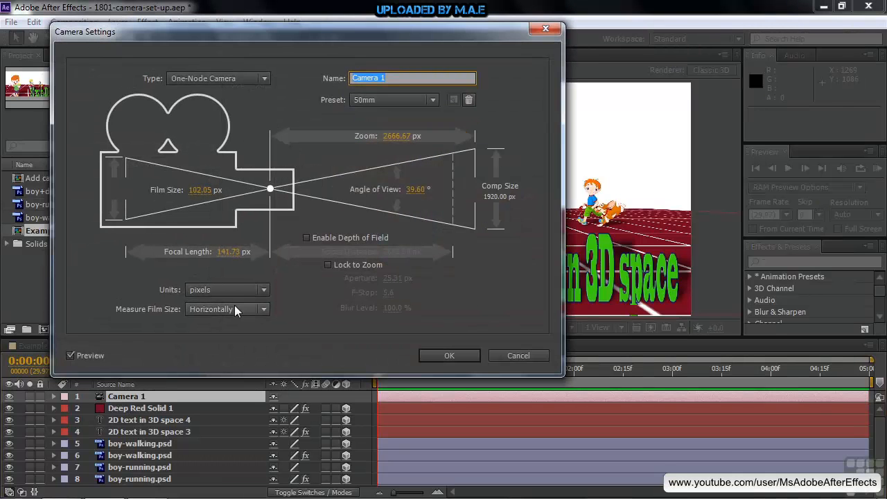
click(508, 352)
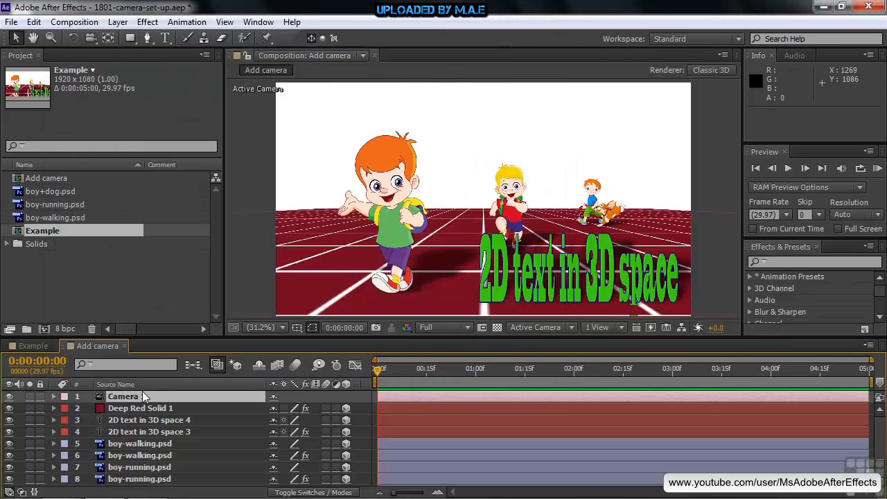
click(55, 396)
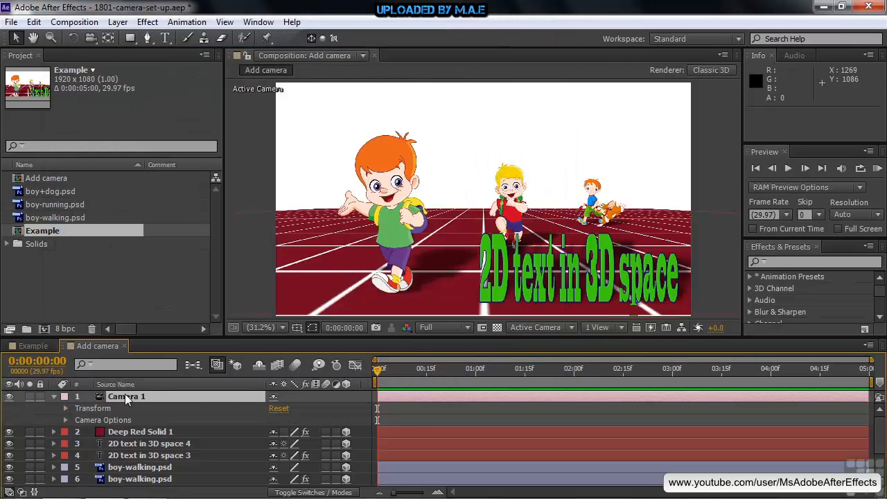
click(65, 408)
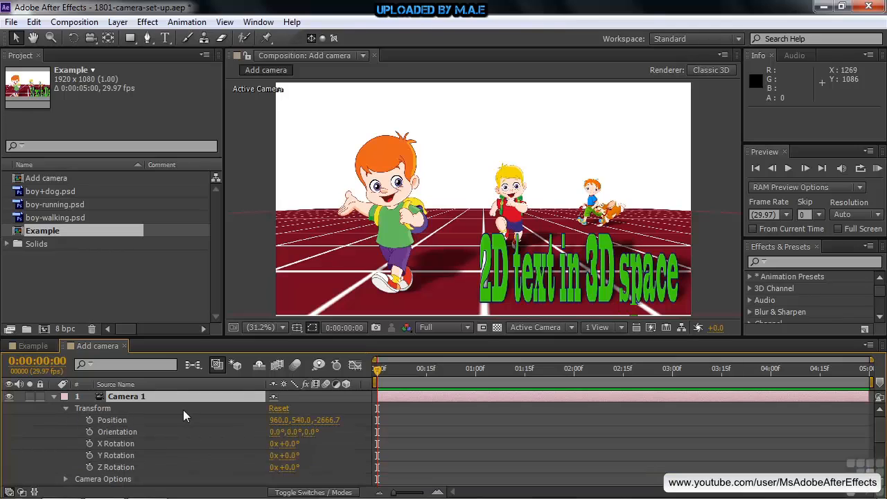
click(64, 408)
Step: Turn on depth of field in Camera 1's Camera Options and increase the aperture to 160.3 pixels
click(66, 420)
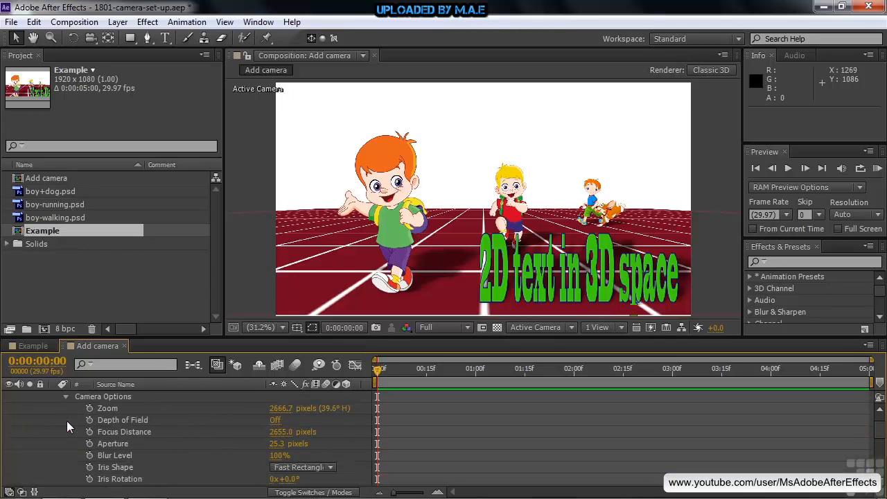
click(274, 420)
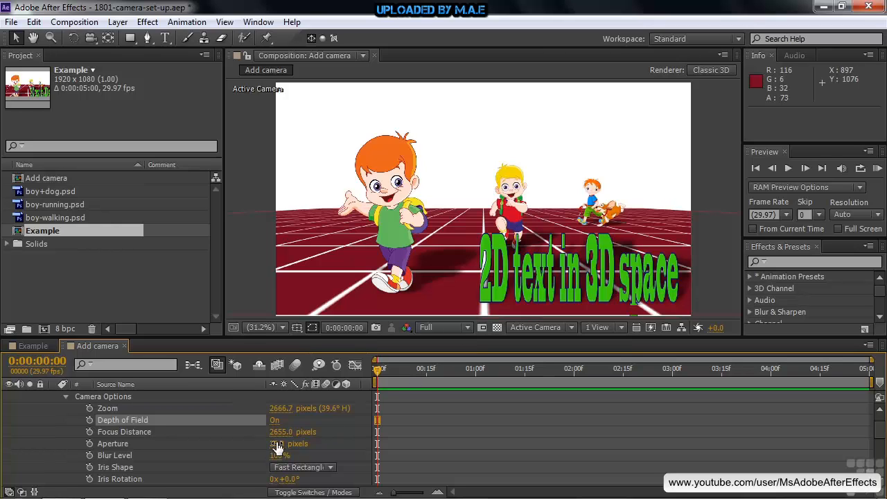
drag(280, 444, 378, 447)
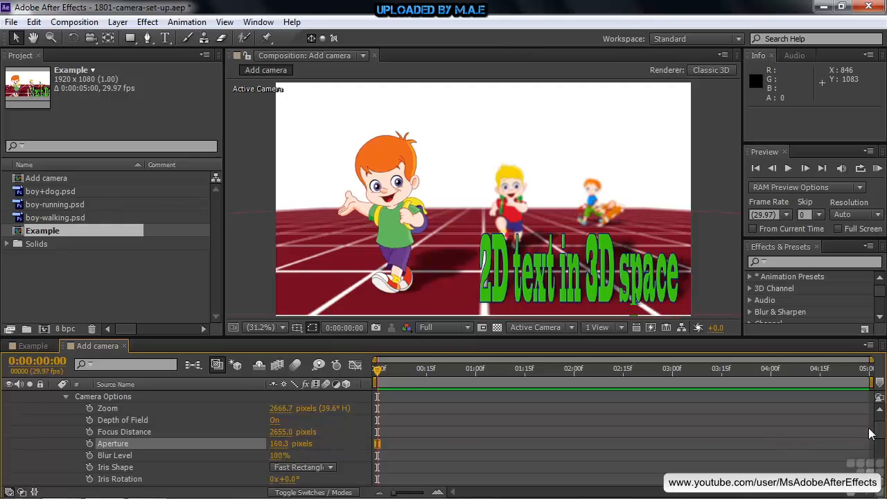
Step: Set Camera 1's blur level to 92% and keep Fast Rectangle as the iris shape
drag(874, 435, 875, 441)
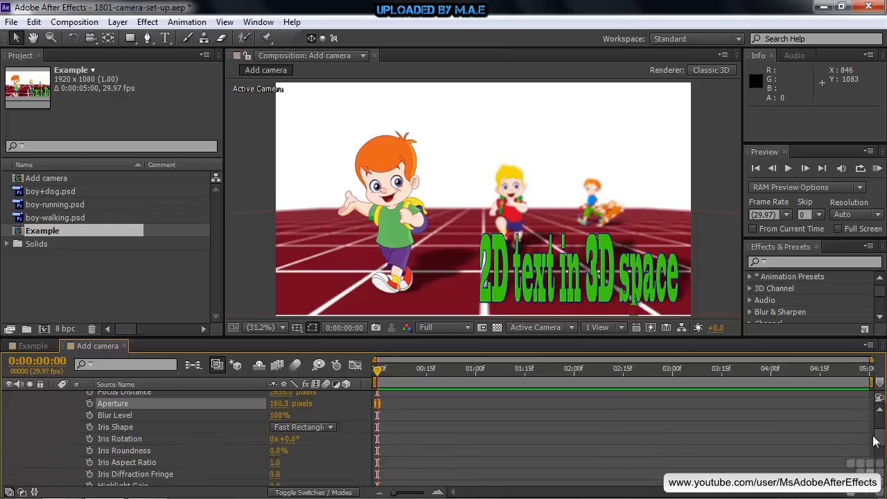
drag(278, 415, 214, 420)
drag(270, 420, 342, 423)
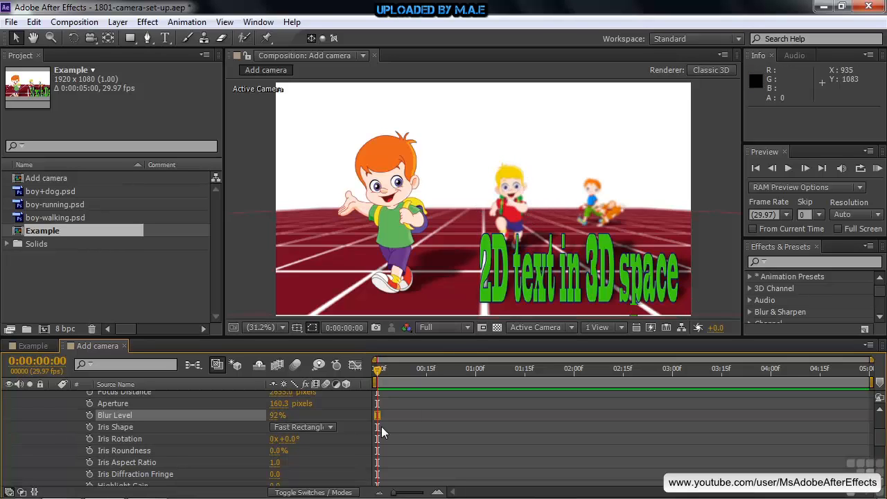
click(331, 426)
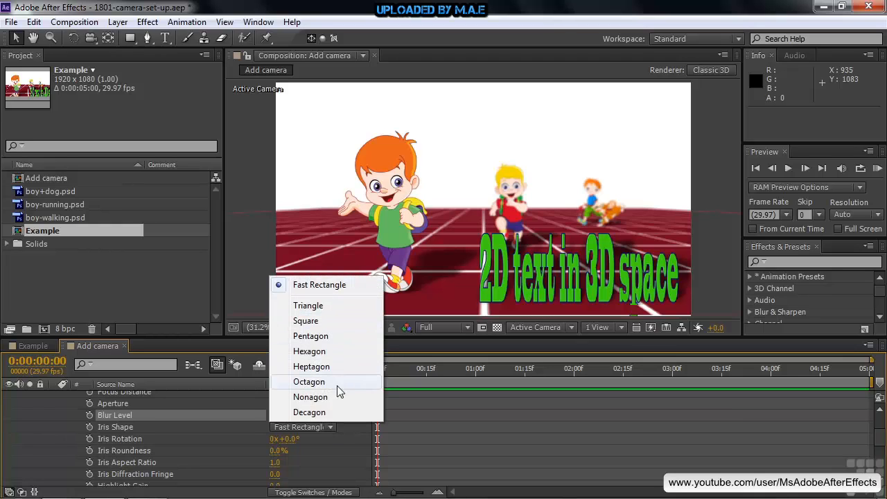
click(323, 286)
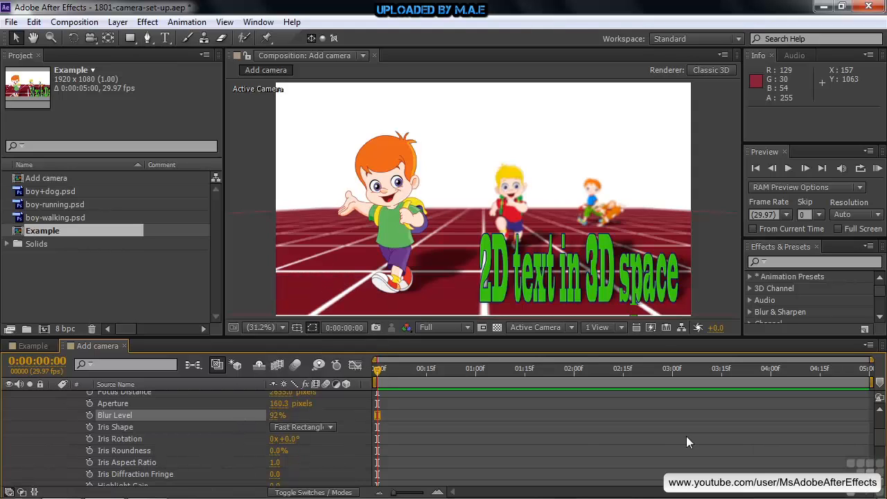
Step: Show Camera 1's Transform properties and convert it to a Two-Node Camera
mouse_move(881, 435)
mouse_down()
mouse_move(882, 448)
mouse_move(882, 431)
mouse_up()
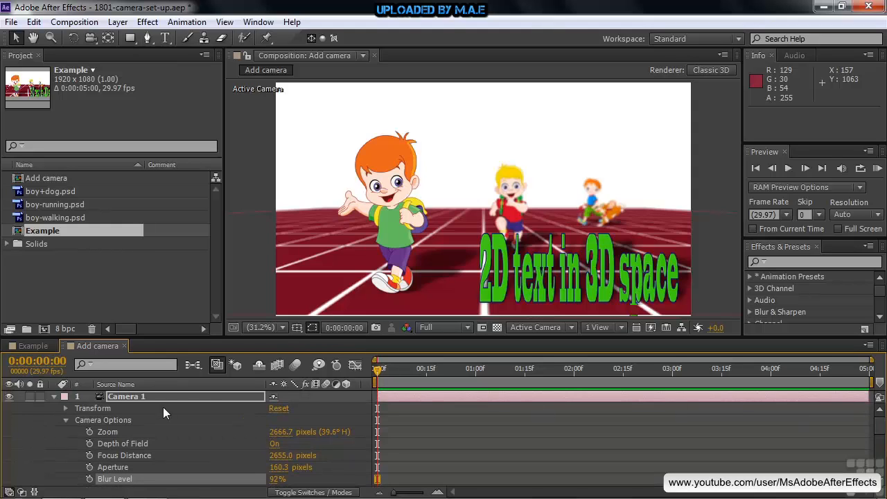
click(65, 408)
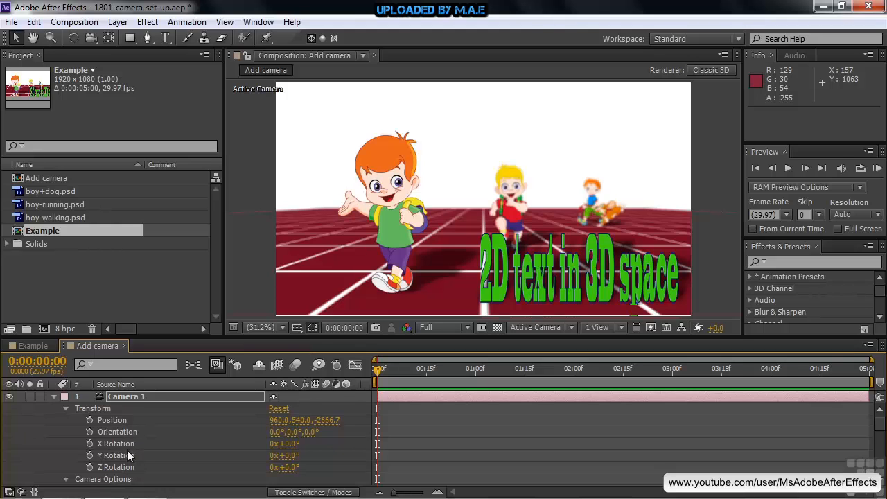
double_click(123, 396)
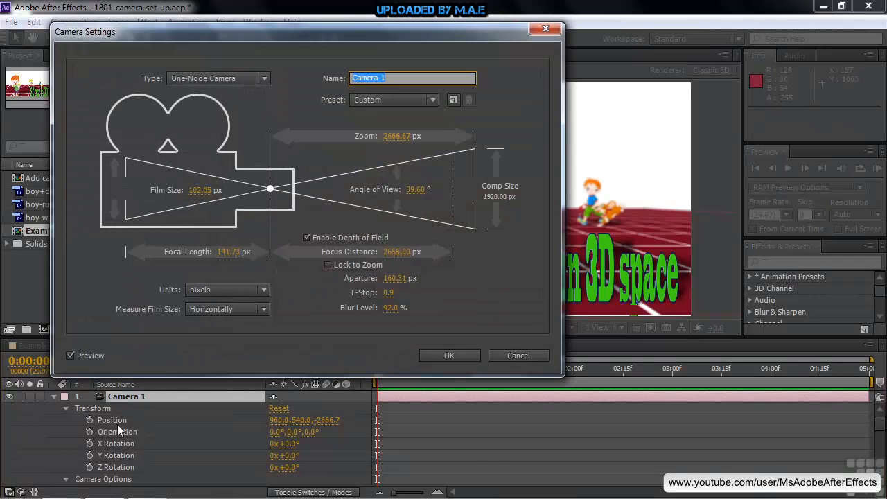
click(264, 78)
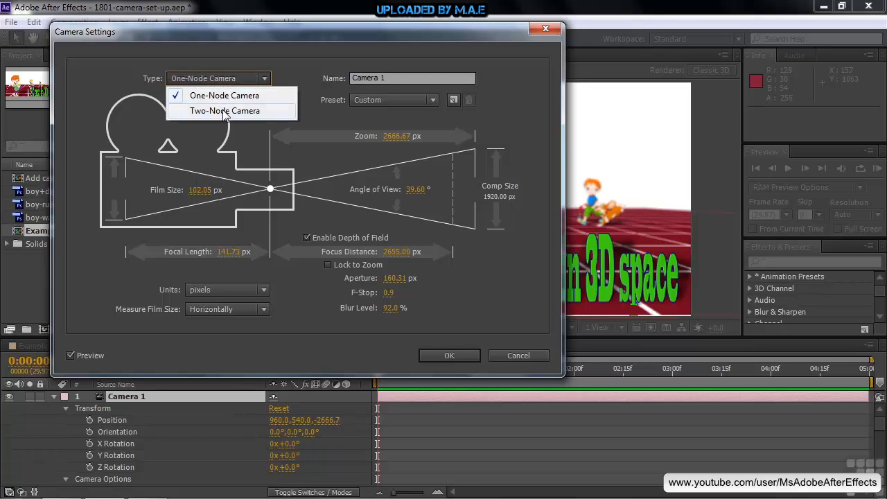
click(224, 112)
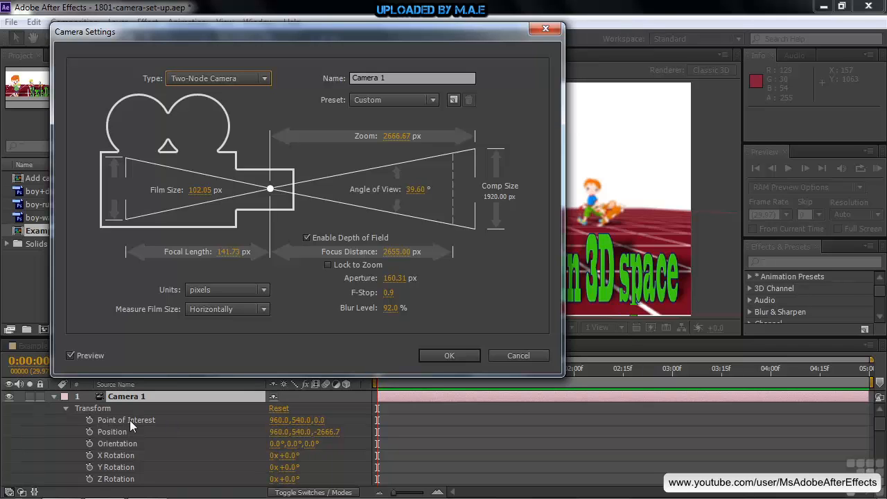
click(463, 356)
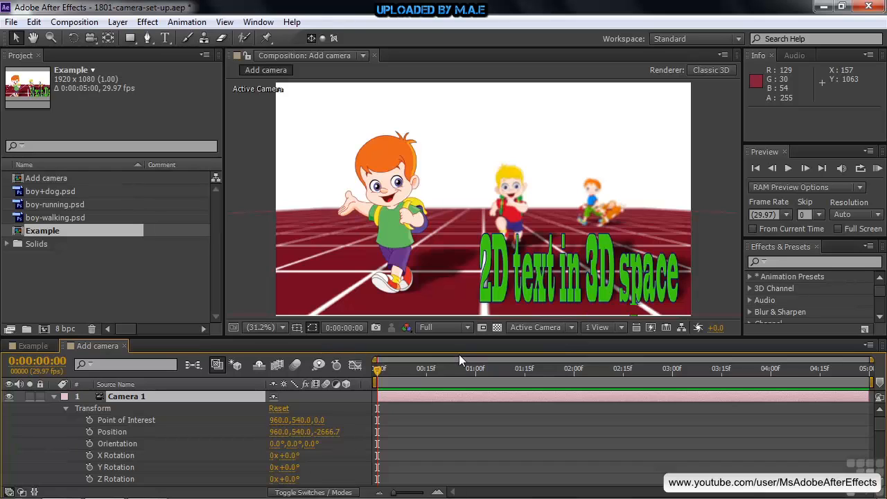
Step: Switch the composition to a two-view layout and move Camera 1's point of interest to 936, 540, 120 in the Top view
click(622, 327)
click(631, 358)
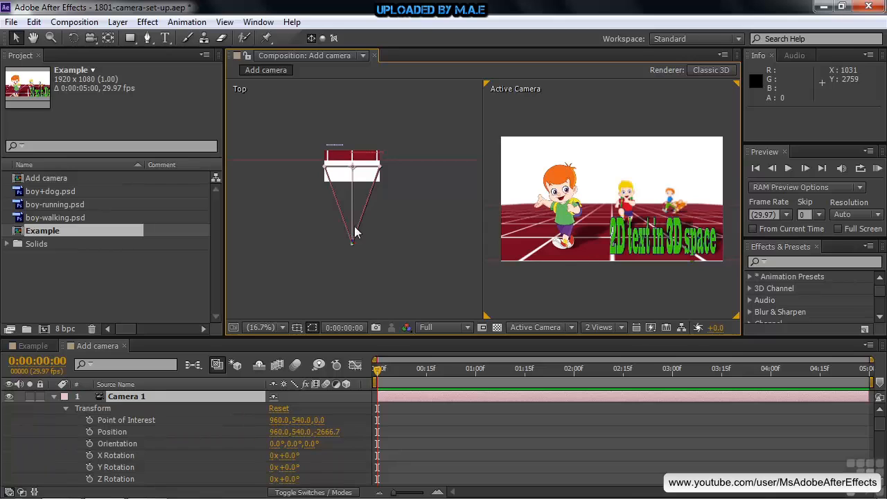
drag(350, 167, 352, 163)
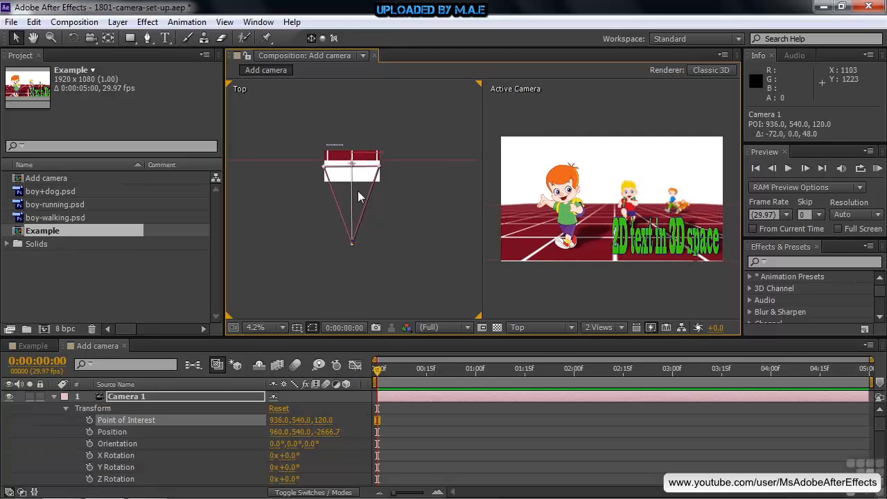